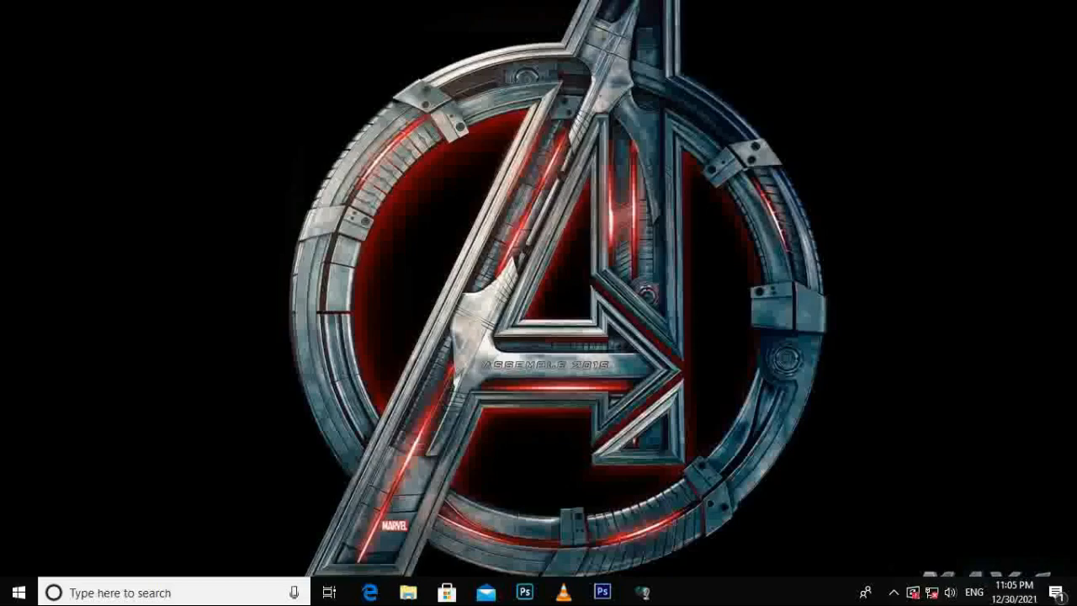
Launch Microsoft Word with the Run command winword and close it once the blank document opens
key(super+r)
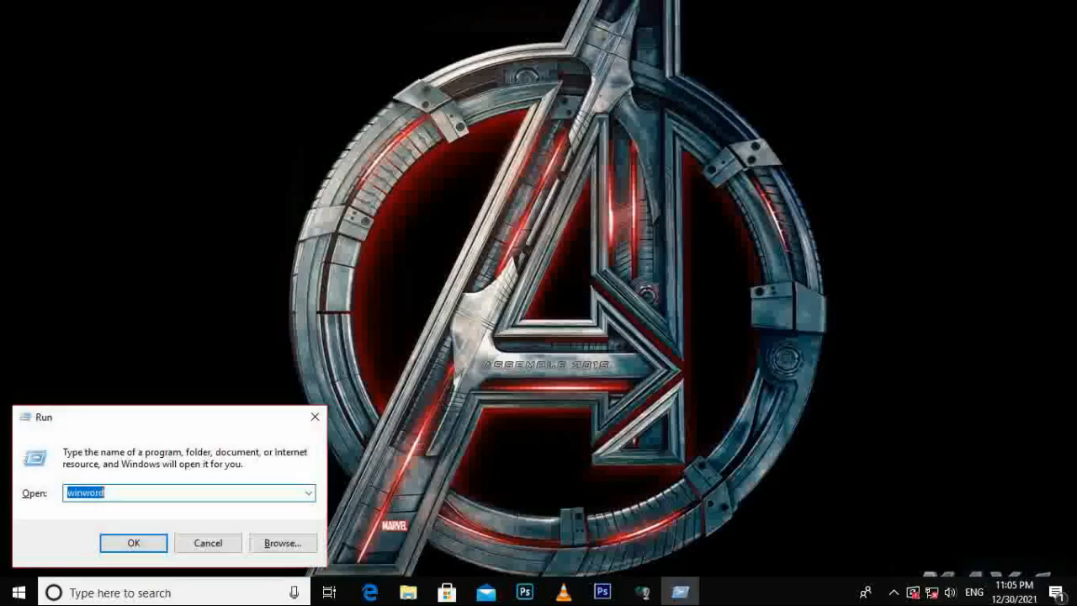
key(BackSpace)
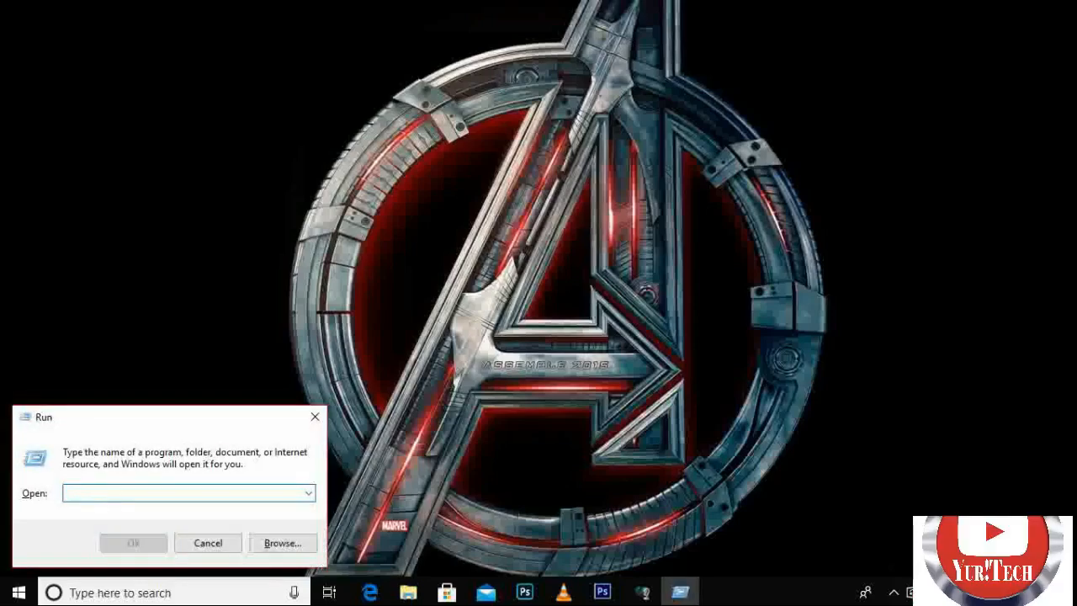
text(win)
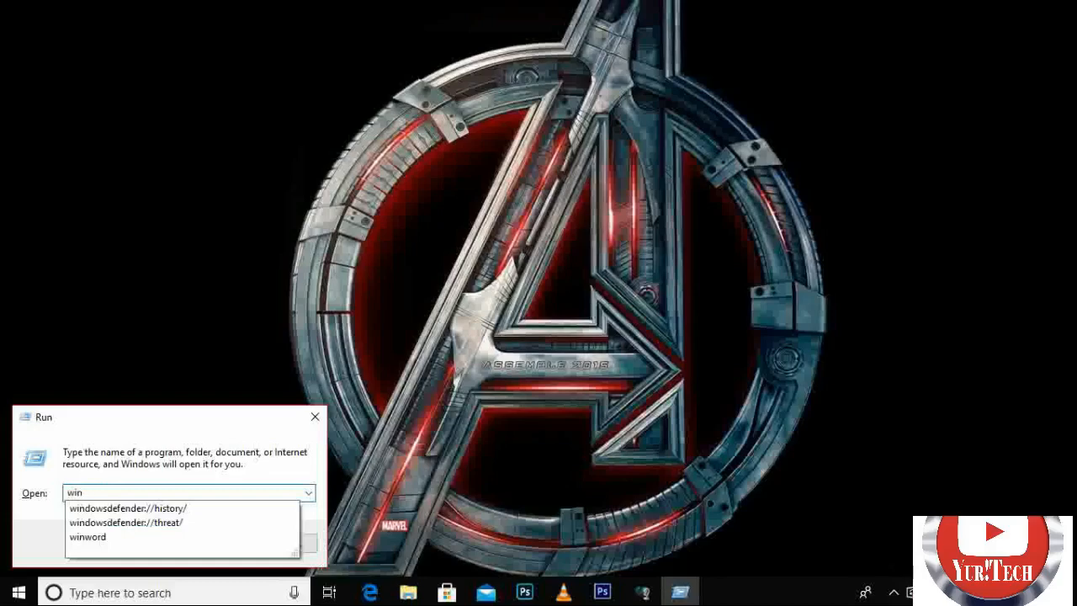
text(w)
text(ord)
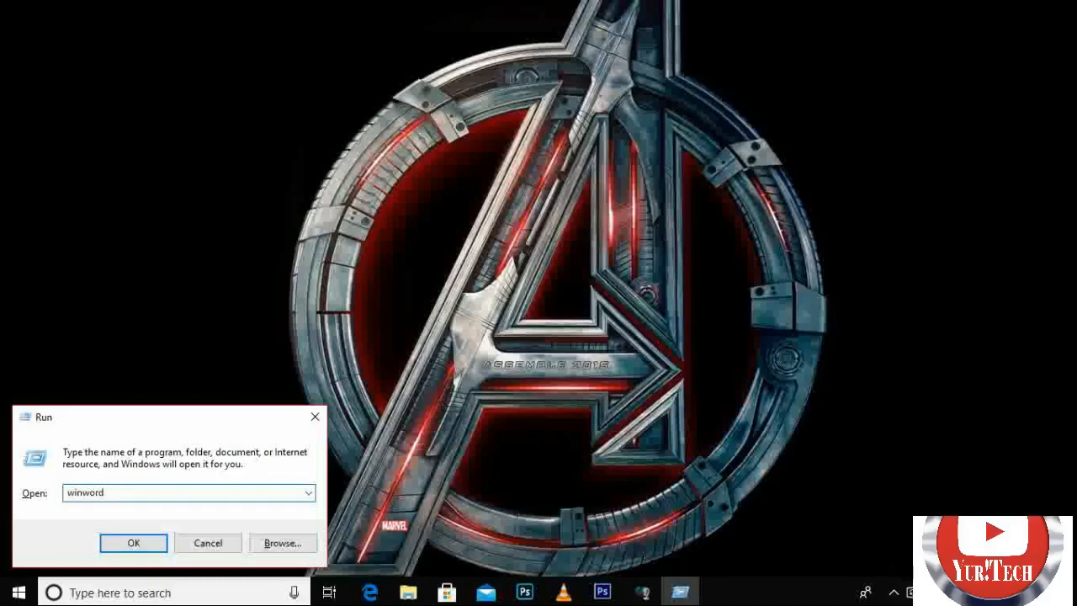
key(Return)
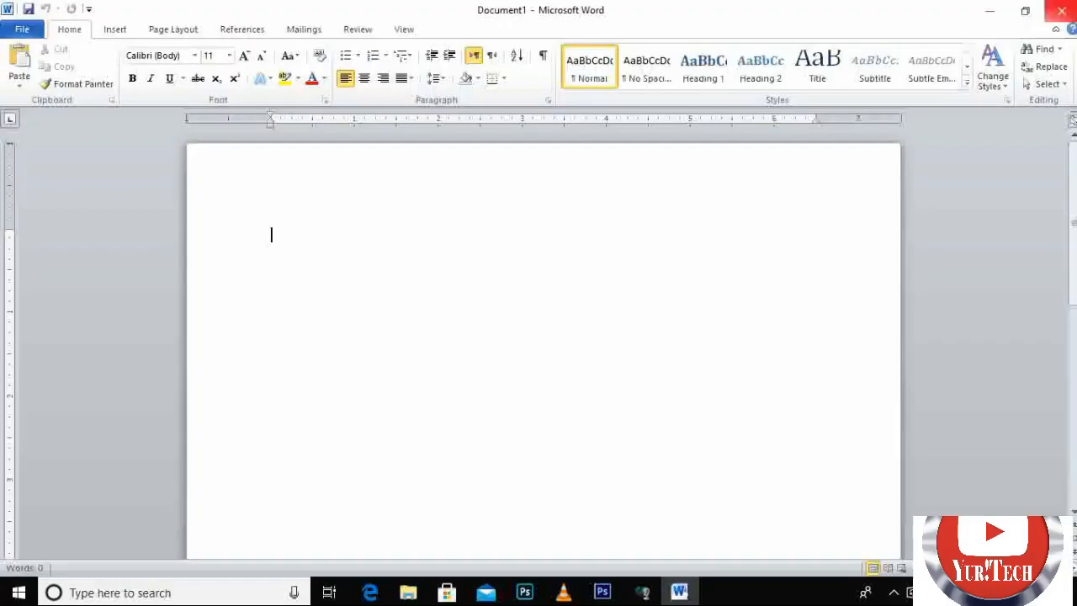
click(1062, 11)
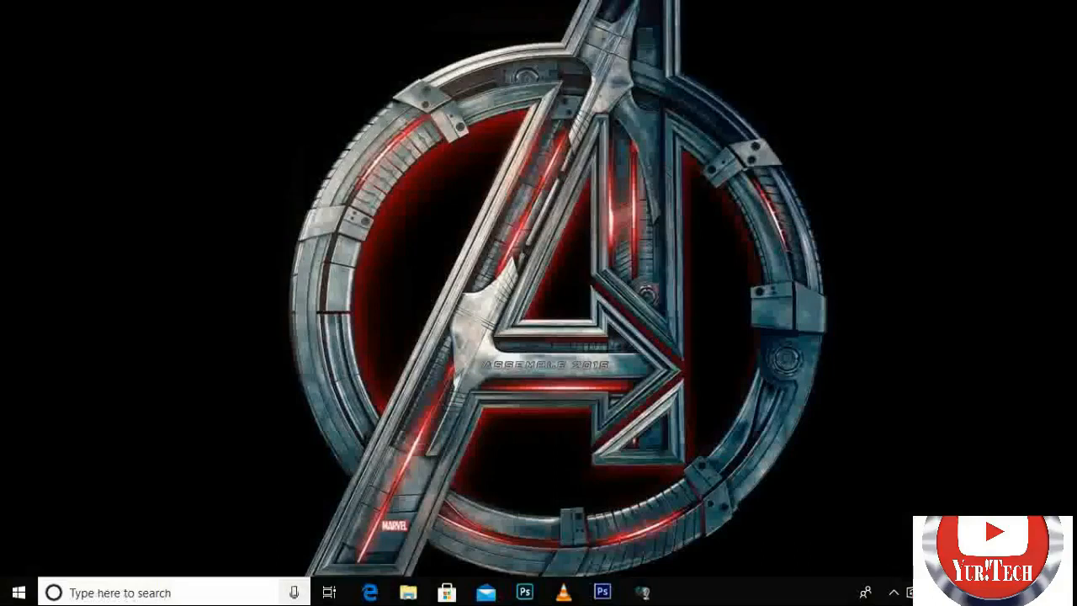
Search Windows for "microsoft word", open Microsoft Word 2010 from the results, and close it
click(171, 592)
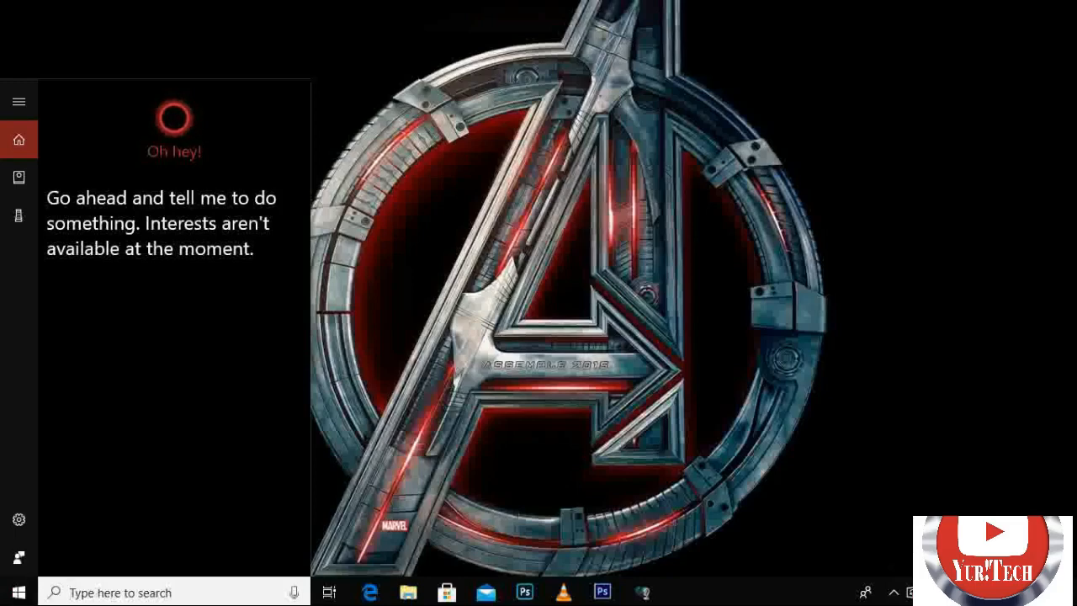
text(micr)
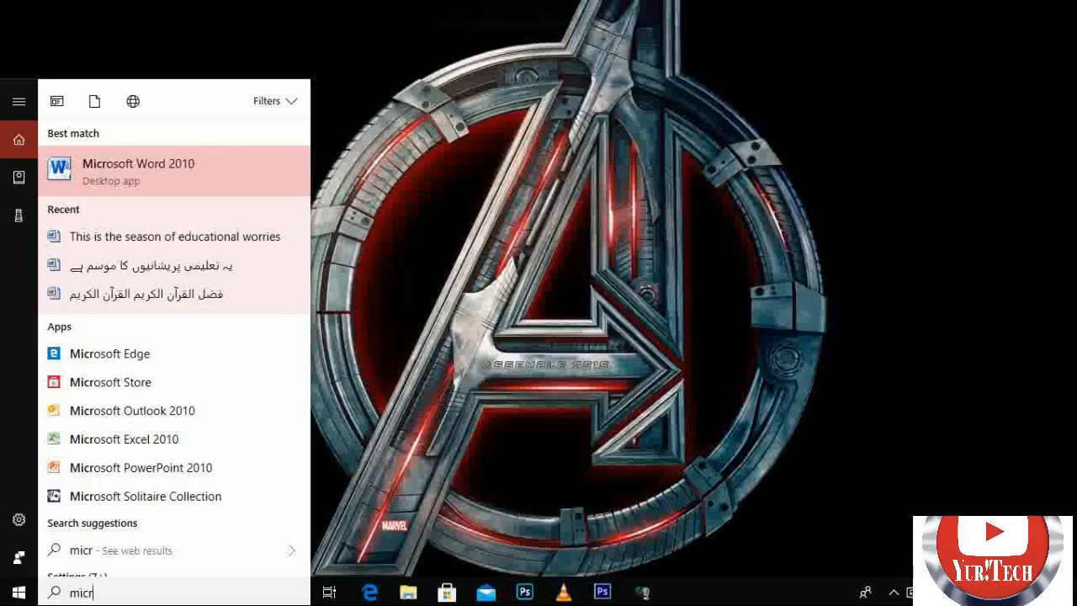
text(os)
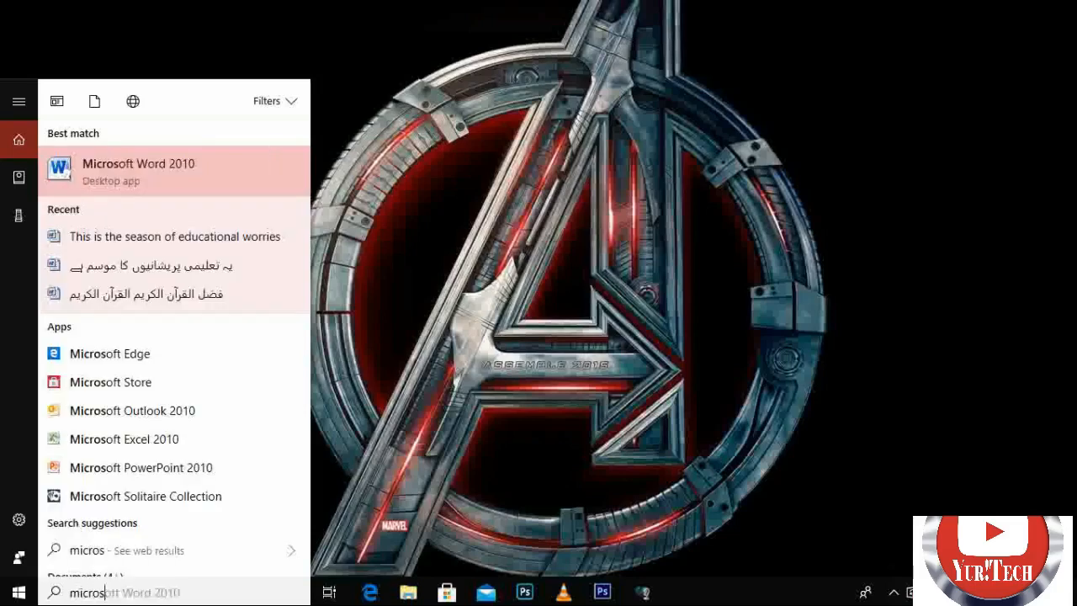
text(oft wo)
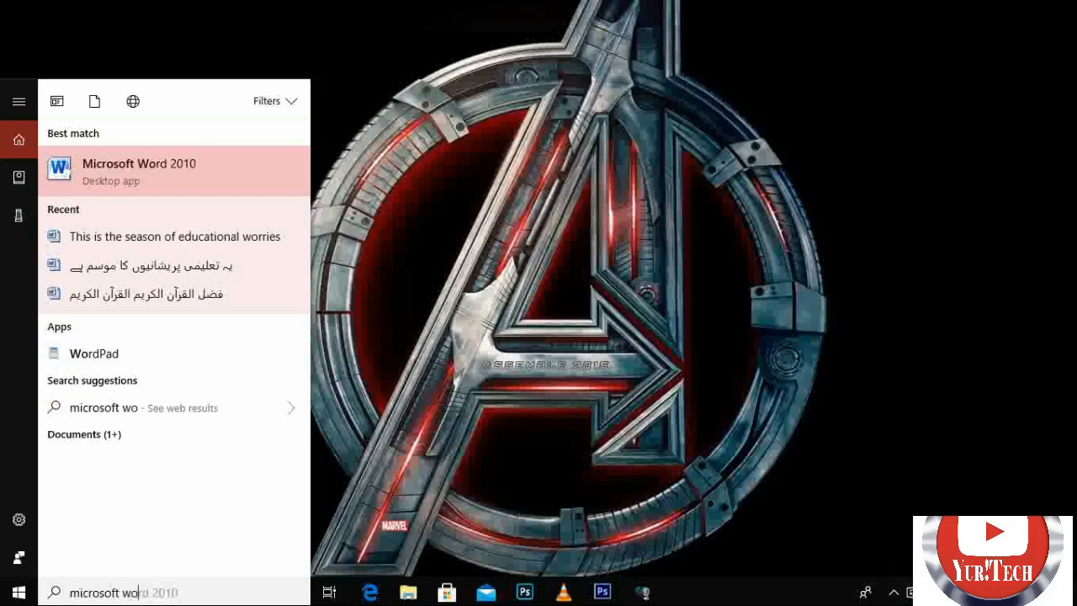
text(rd)
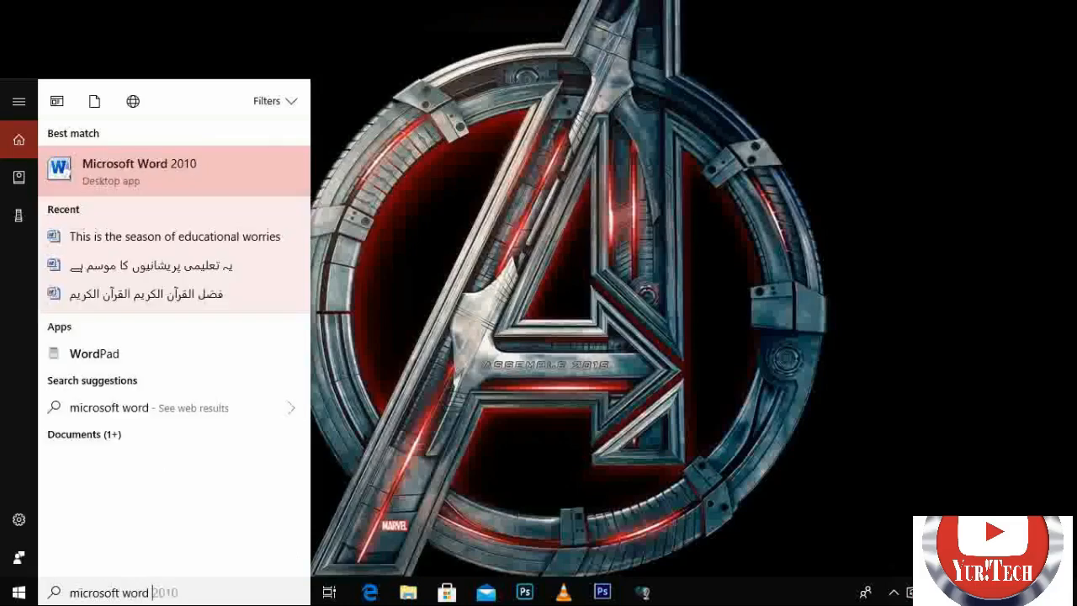
key(Return)
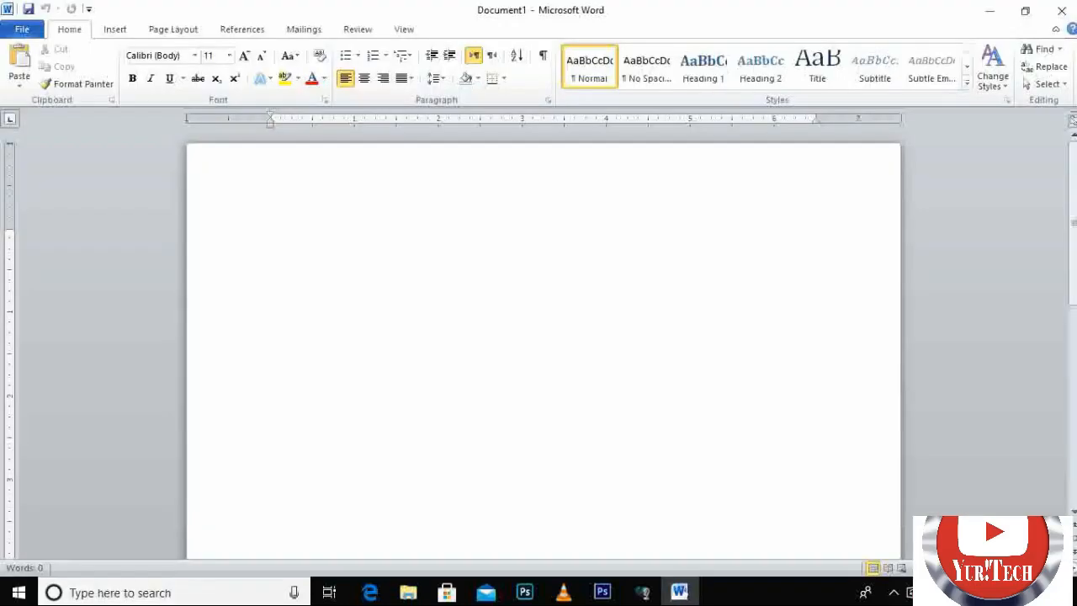
click(1062, 11)
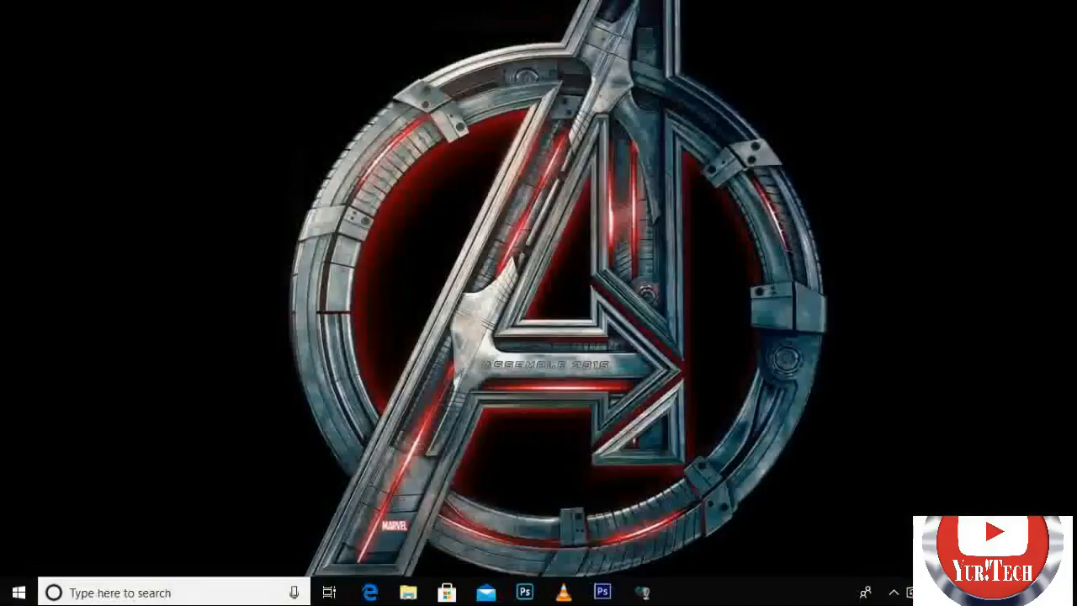
Open Microsoft Word 2010 from the Microsoft Office folder in the Windows app list, and close it
click(19, 593)
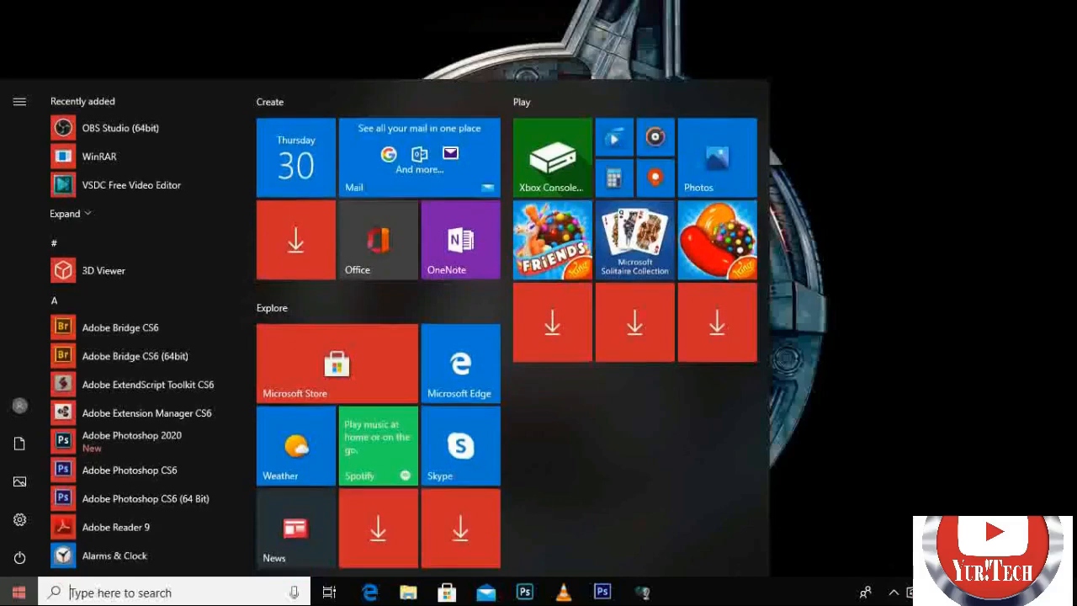
scroll(144, 469, down, 10)
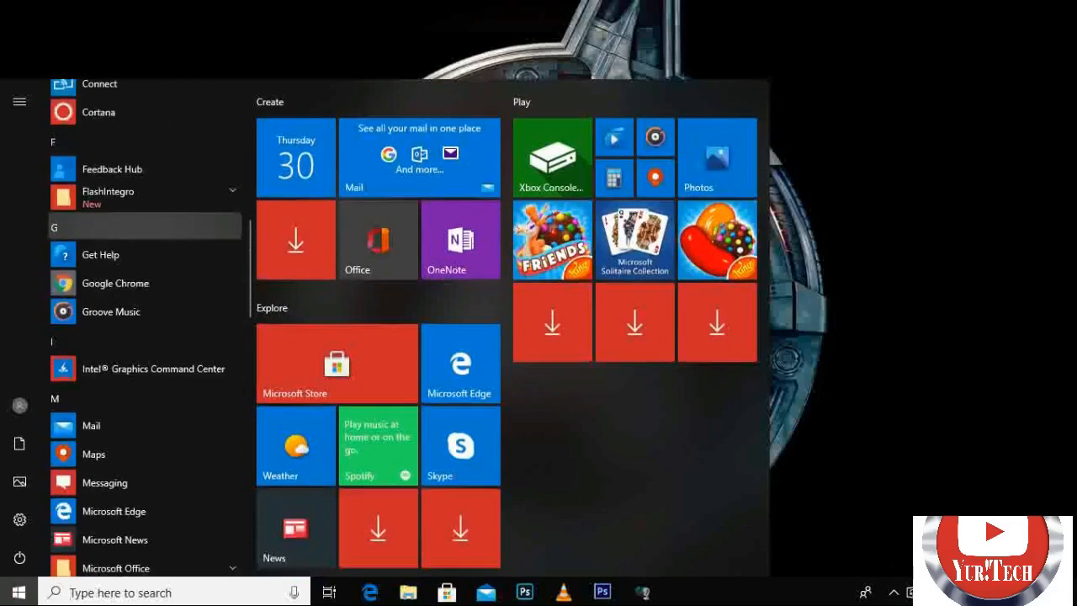
scroll(144, 337, down, 5)
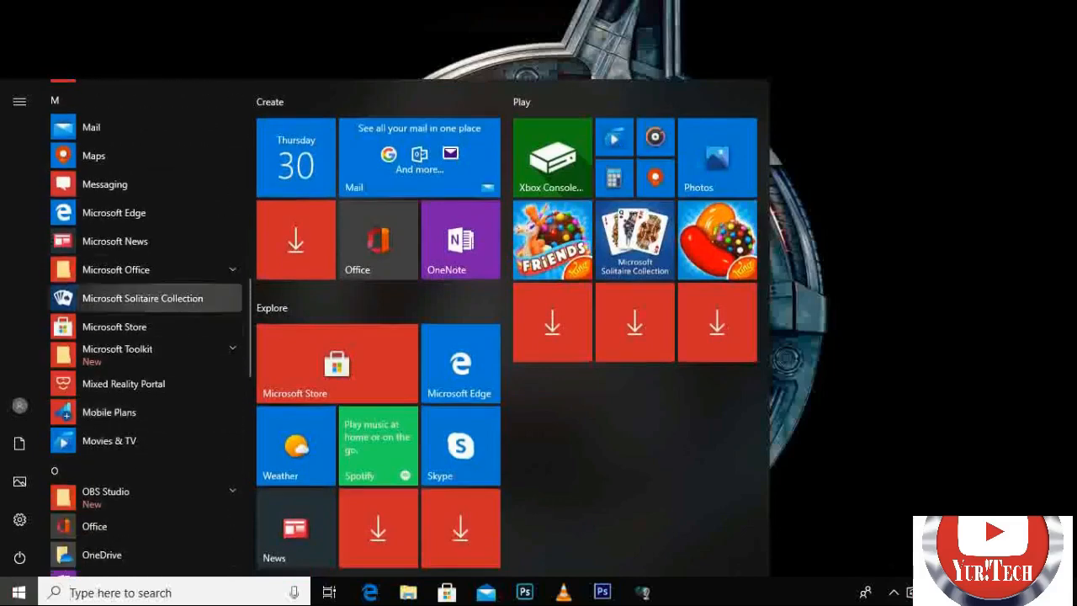
click(142, 274)
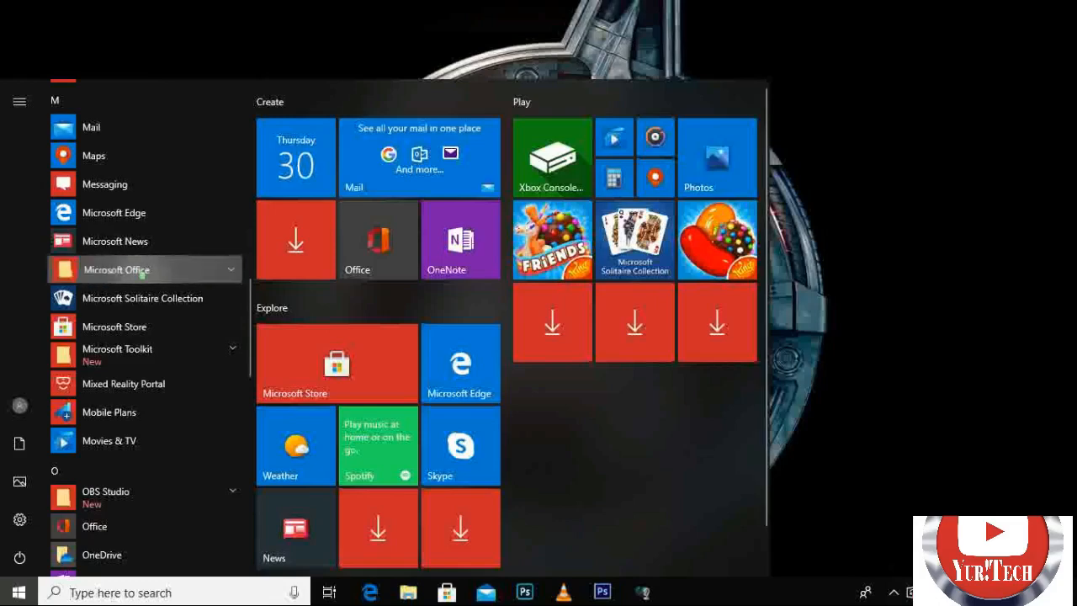
scroll(141, 375, down, 3)
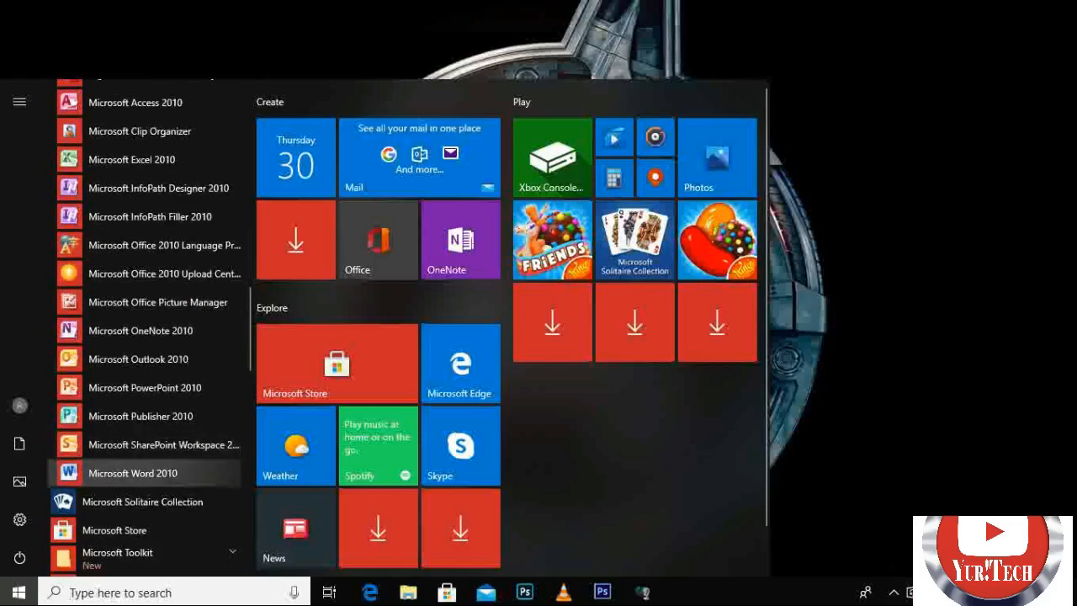
click(143, 473)
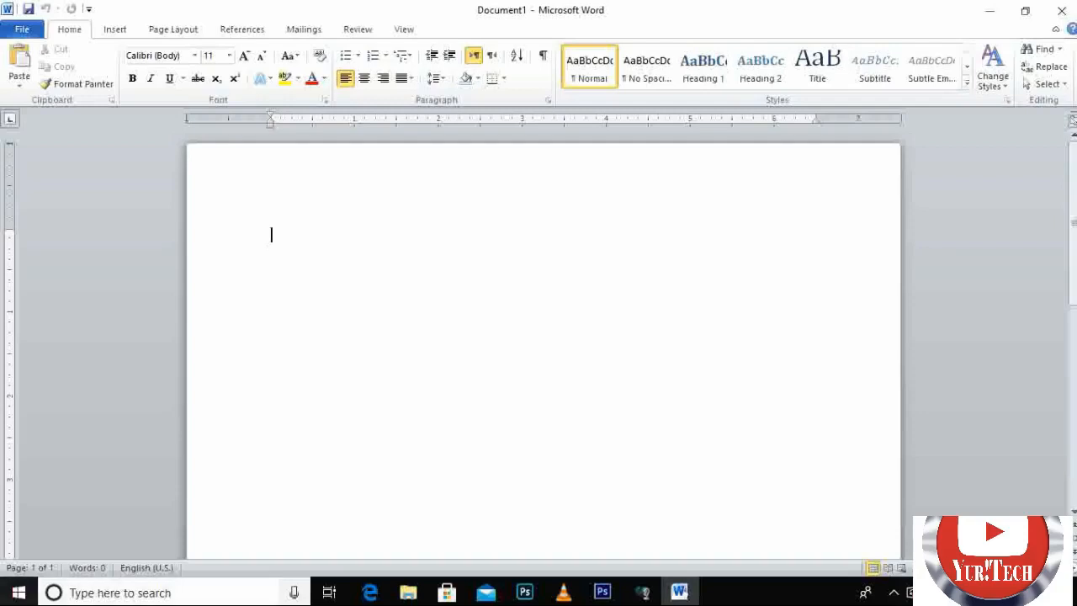
click(1062, 10)
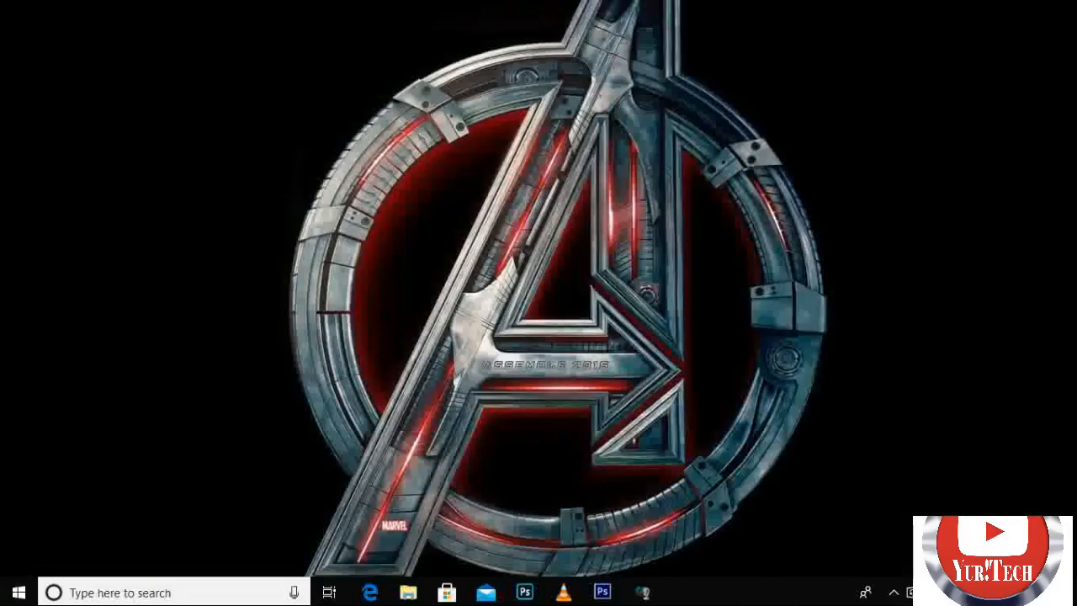
Launch Word with the Run command winword and generate sample paragraphs in the blank document using =rand(6,3)
key(super+r)
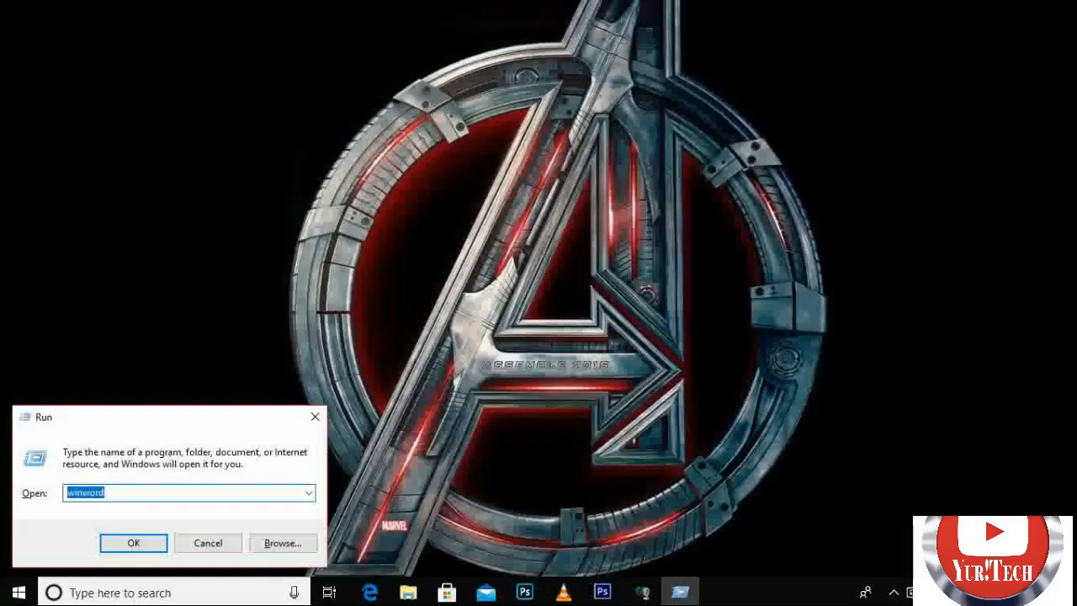
key(Return)
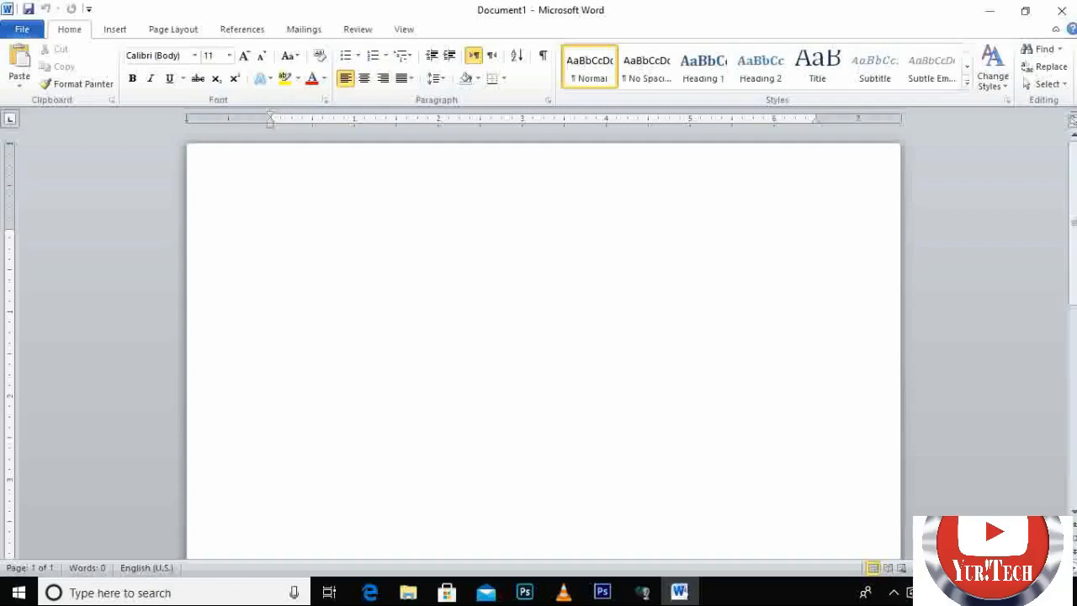
text(=ra)
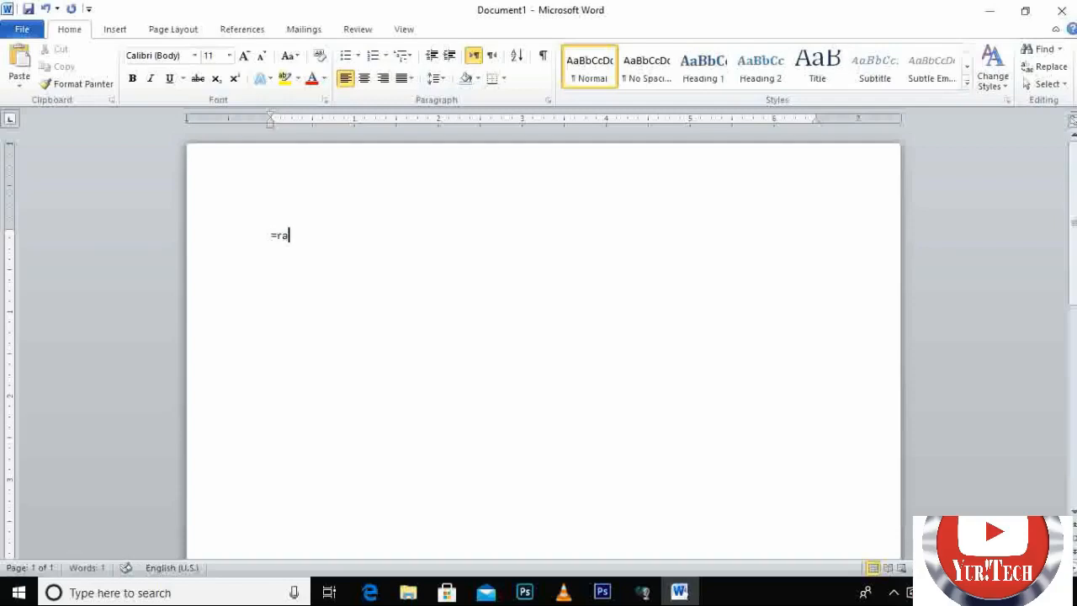
text(nd(6,3))
key(Return)
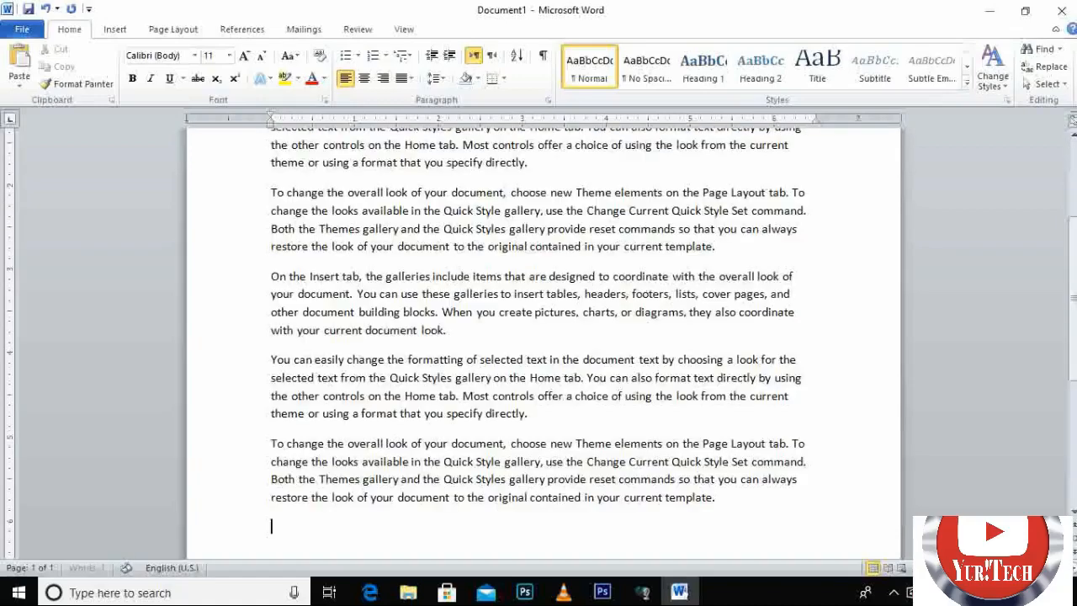
Select "On the Insert tab," and ", the galleries include items" in turn in the first paragraph, clearing each selection
scroll(539, 351, up, 6)
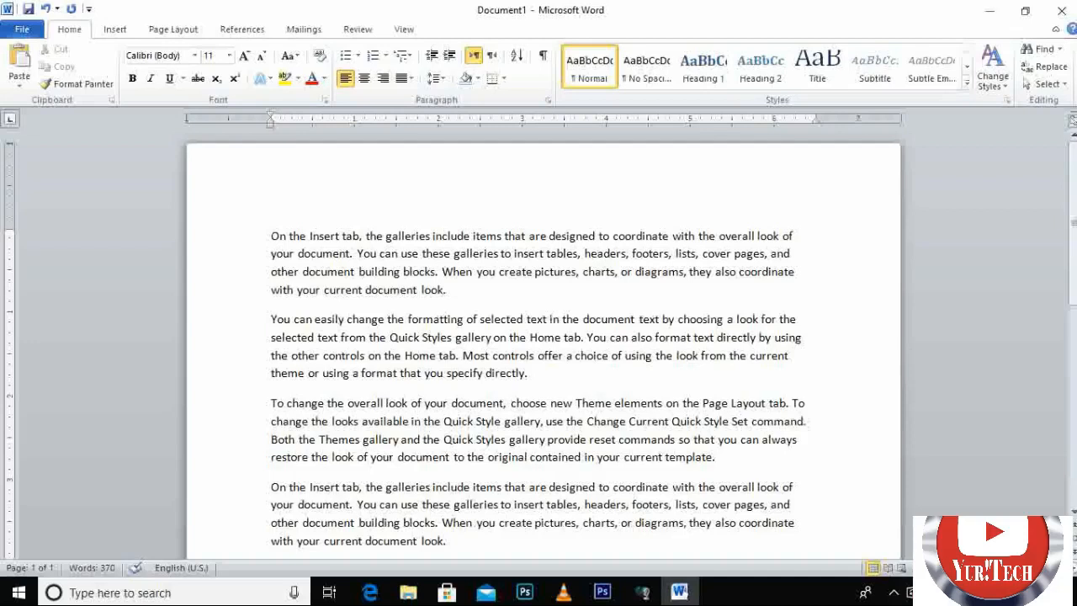
click(362, 237)
click(370, 253)
drag(364, 236, 271, 236)
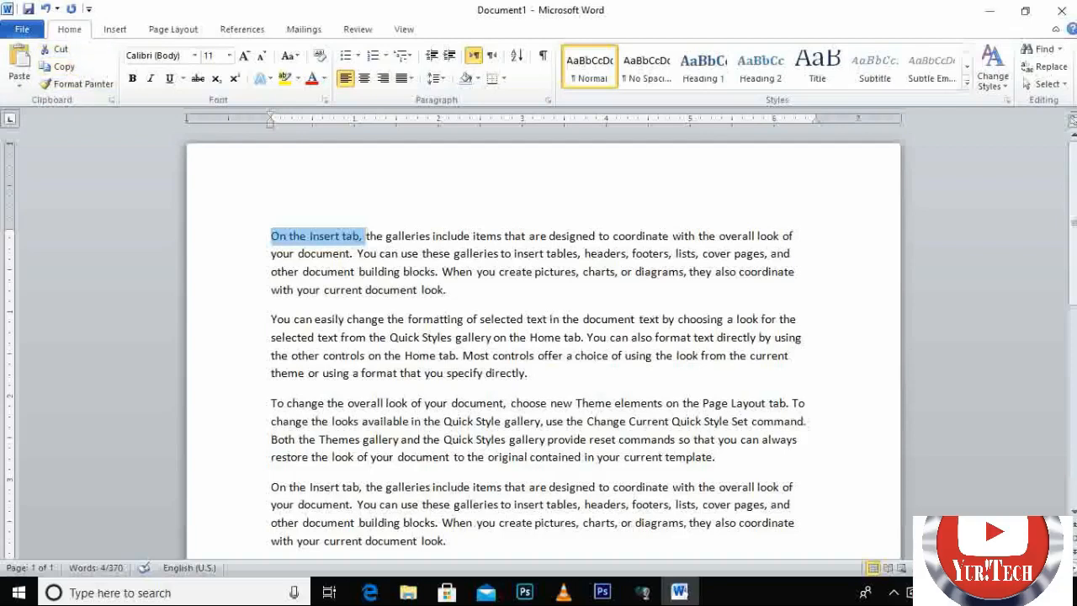
click(333, 252)
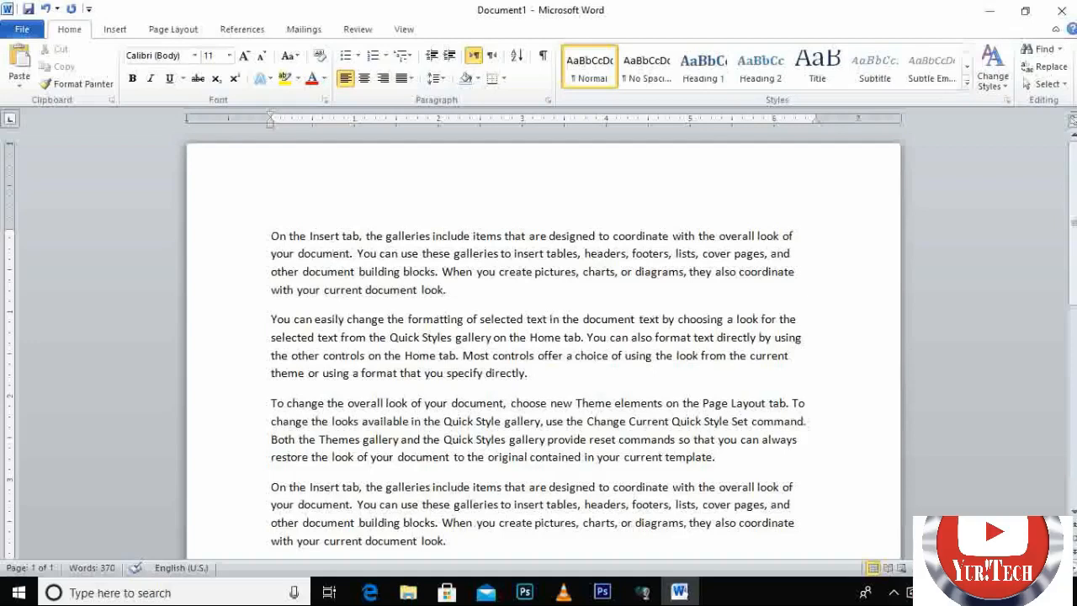
click(359, 236)
drag(360, 236, 271, 235)
click(331, 236)
drag(360, 236, 503, 236)
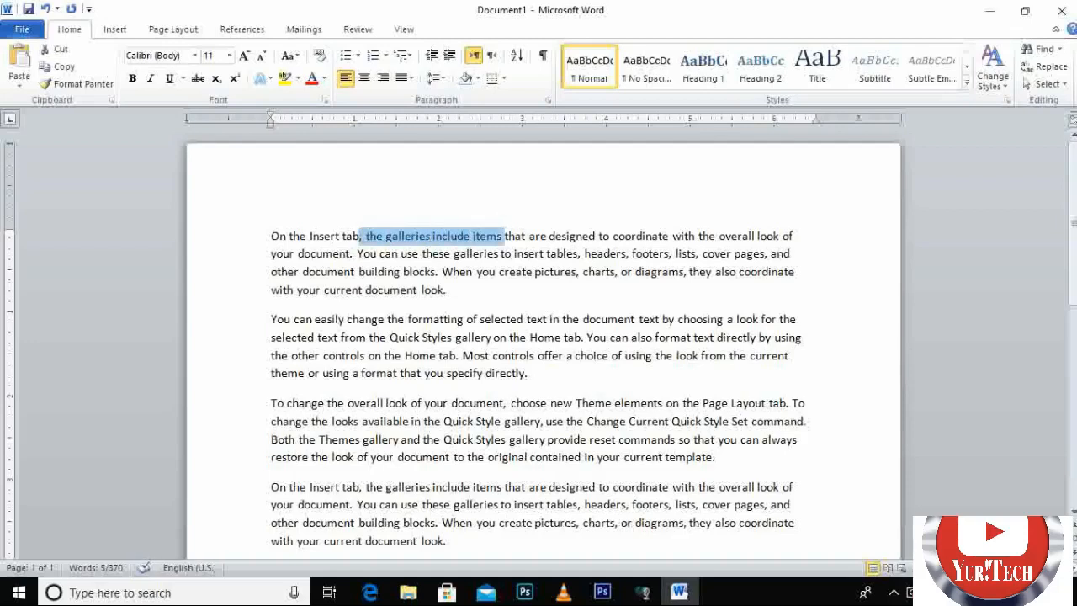
click(446, 290)
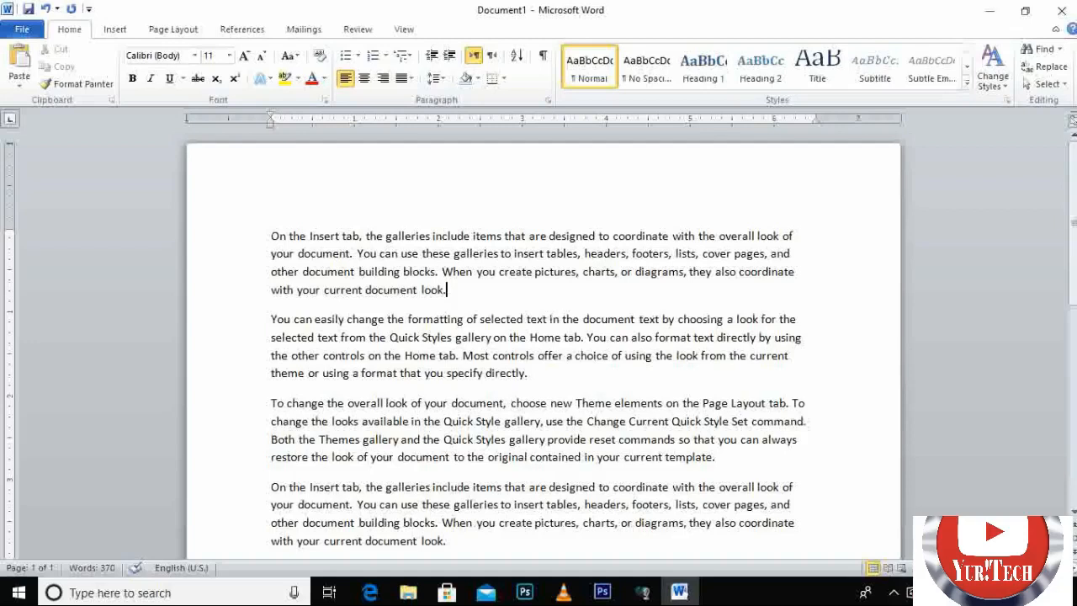
Split the first paragraph right after "On the Insert tab" and select the resulting first line
click(360, 235)
key(Return)
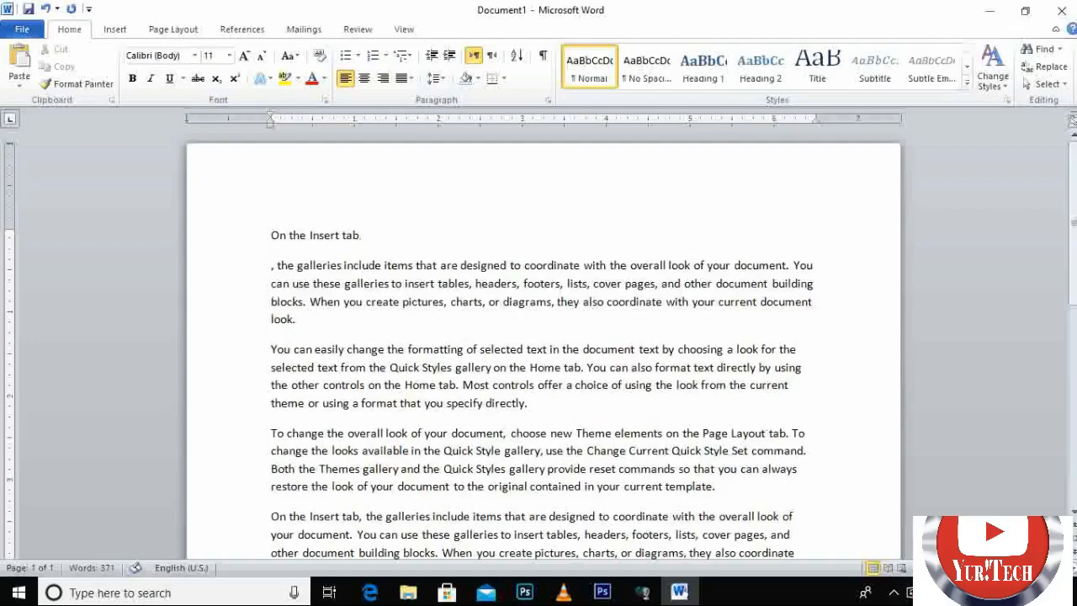
click(360, 236)
click(193, 233)
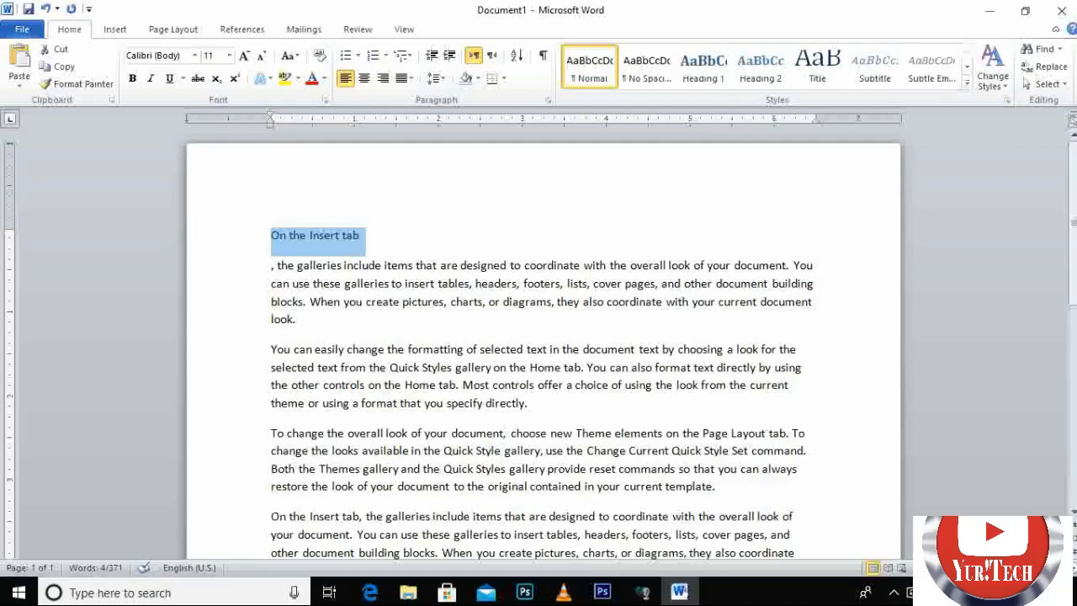
Cut the line "On the Insert tab" and paste it after "Home tab." in the paragraph beginning "You can easily change"
click(344, 235)
click(247, 242)
click(359, 235)
triple_click(358, 236)
key(super+c)
click(55, 49)
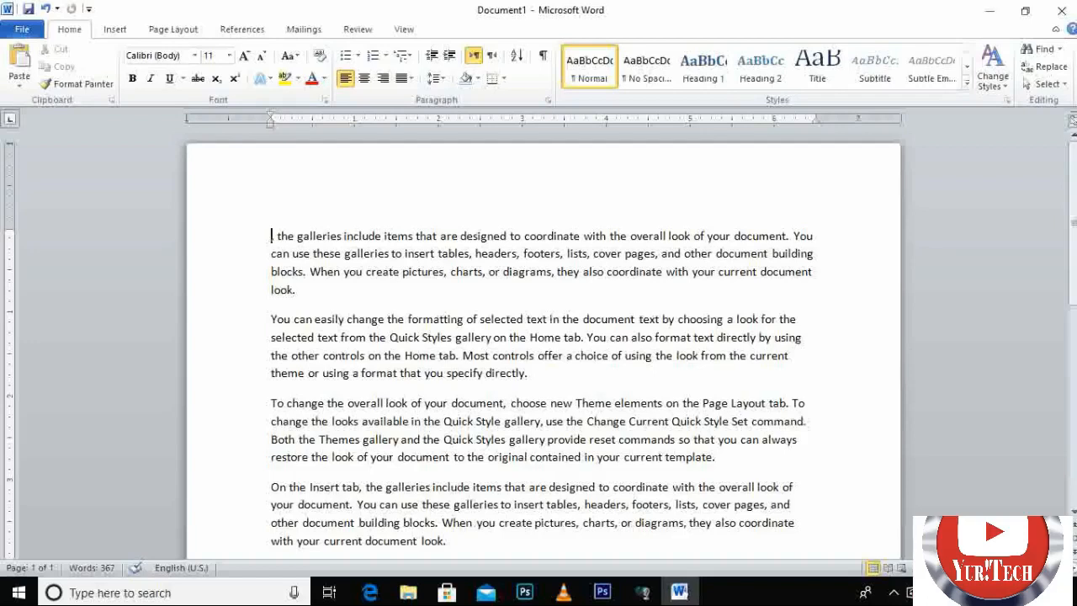
click(460, 355)
click(20, 60)
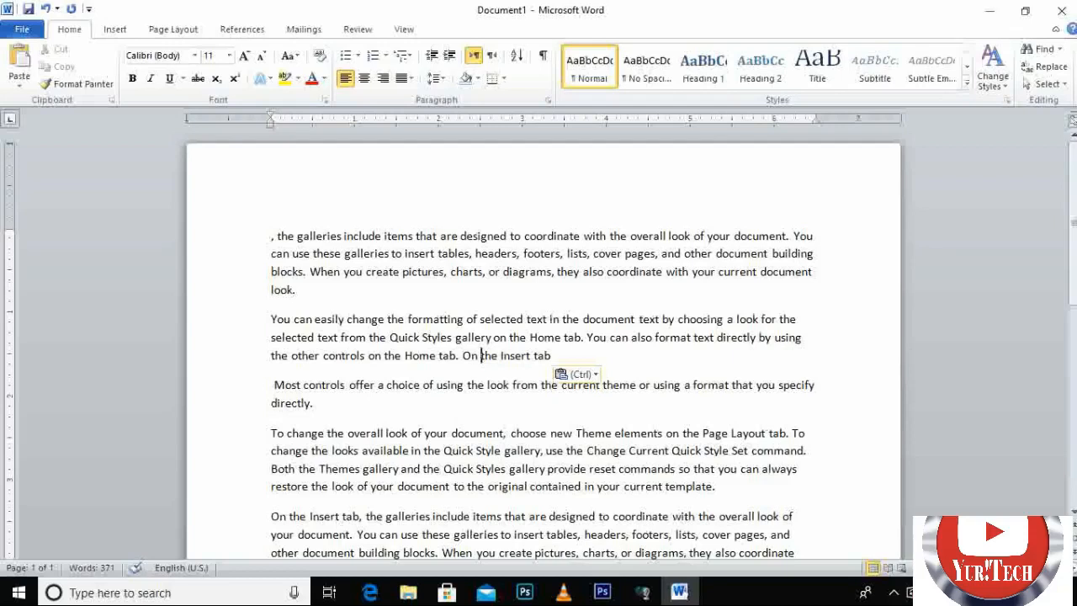
Copy the pasted phrase "On the Insert tab" from the paragraph beginning "You can easily change"
click(314, 236)
drag(462, 355, 552, 355)
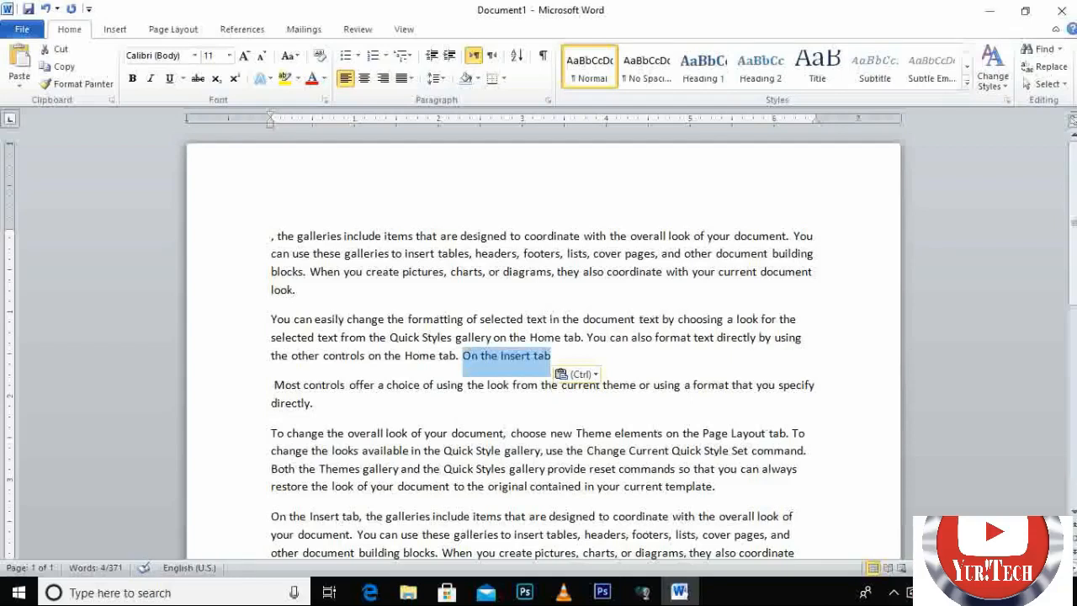
click(64, 67)
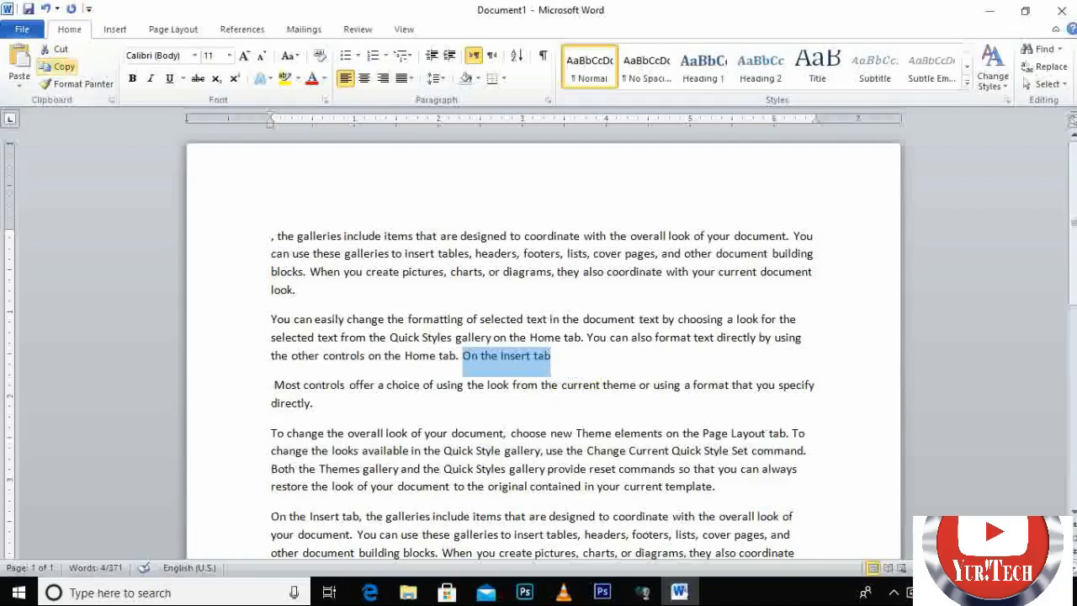
Paste the copied phrase "On the Insert tab" at the very beginning of the first paragraph
click(271, 237)
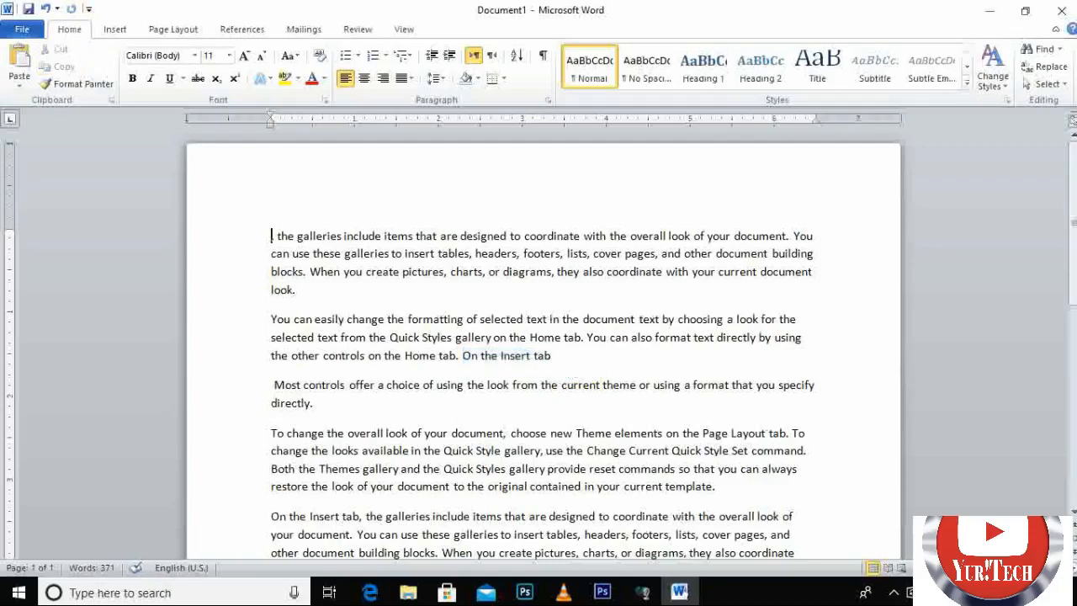
click(19, 66)
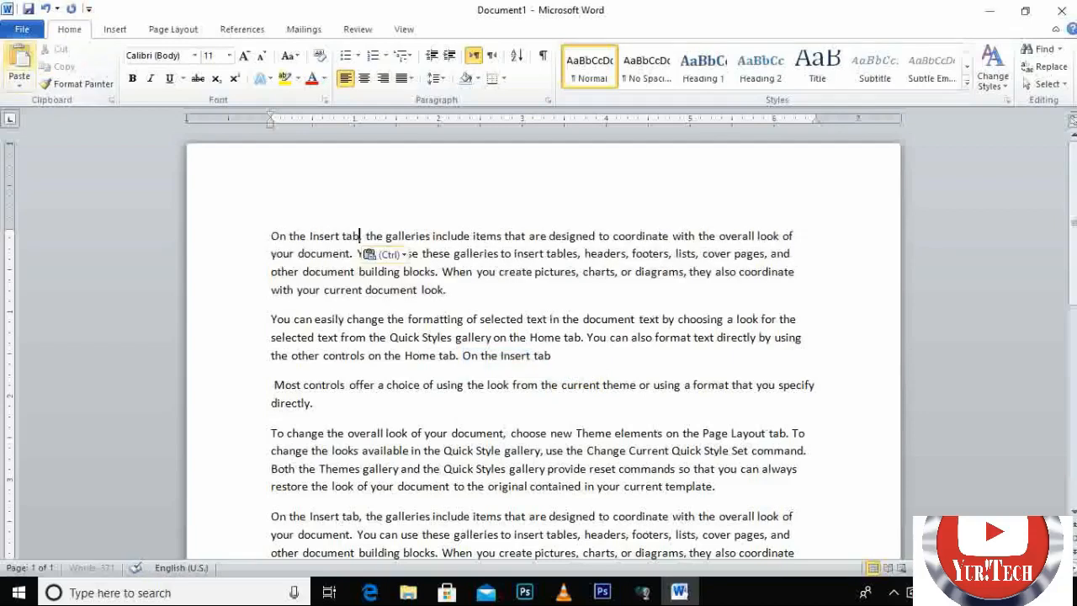
click(341, 290)
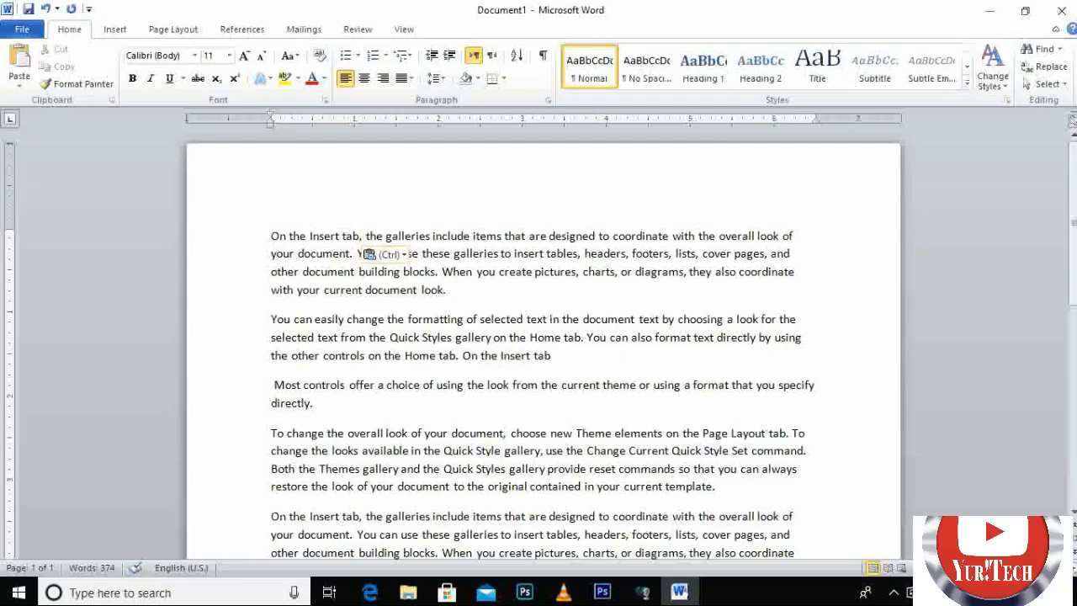
Join the separate "Most controls offer a choice" paragraph back onto the line ending in "On the Insert tab"
click(272, 237)
click(271, 384)
key(BackSpace)
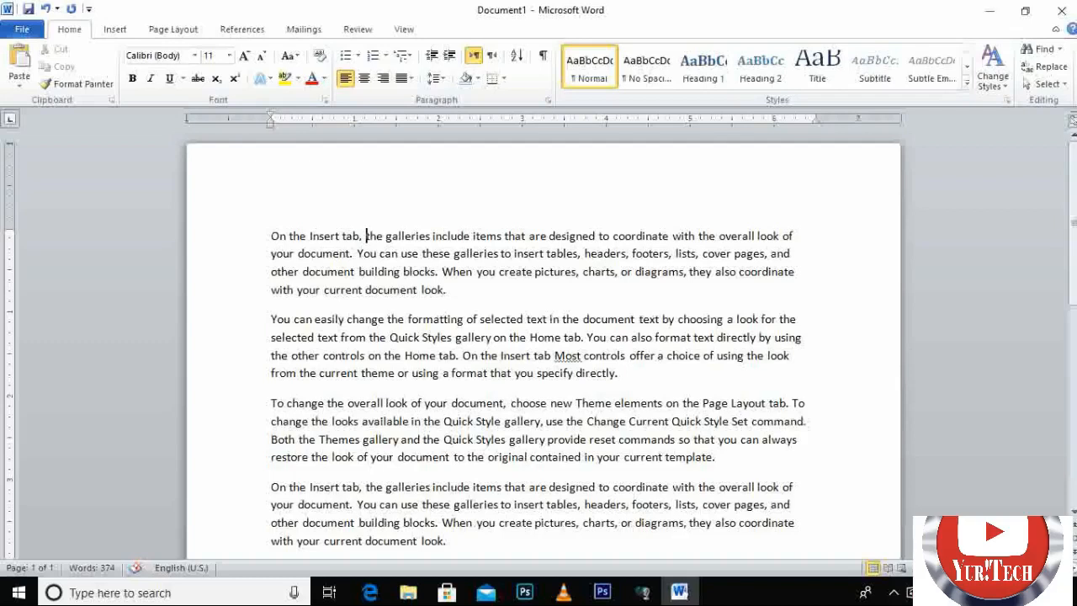
From just before "the galleries" in the first paragraph, extend the selection forward over "the", and reverse it back into "Insert tab,"
key(shift+Right)
key(shift+Right)
key(shift+Right)
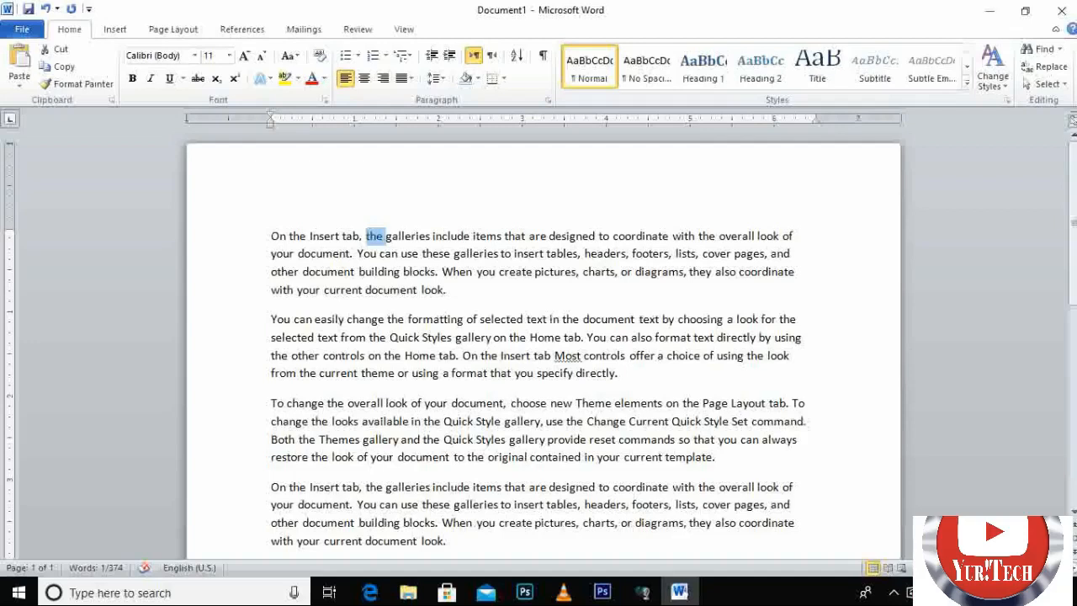
key(shift+Left)
key(shift+Left)
key(shift+Left)
key(shift+Left)
key(shift+Left)
key(shift+Left)
key(shift+Left)
key(shift+Left)
key(shift+Left)
key(shift+Left)
key(shift+Left)
key(shift+Left)
key(shift+Left)
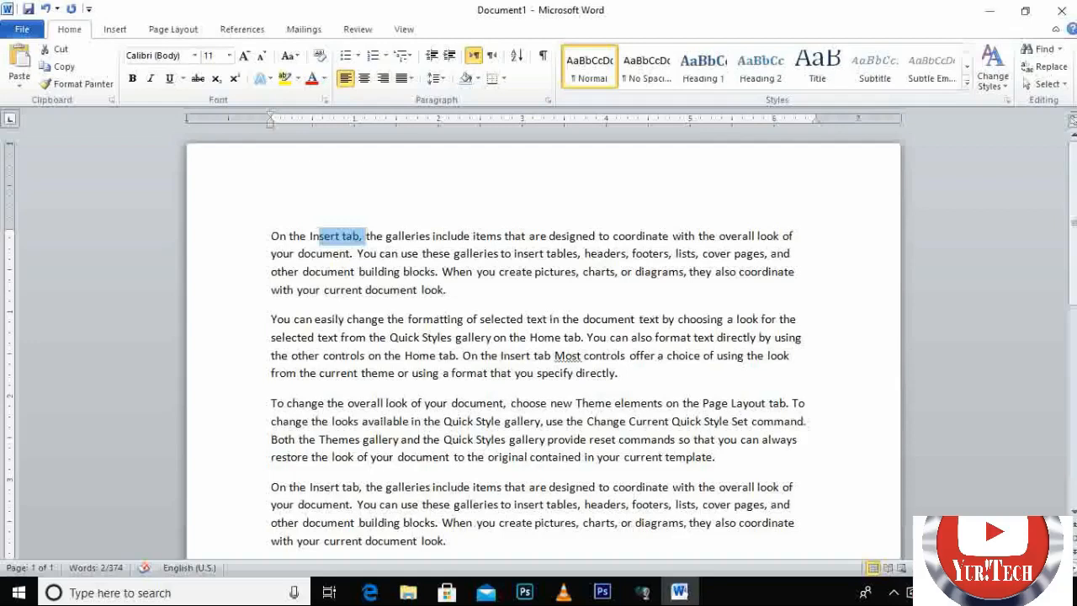
Extend and shrink the selection line by line from "the galleries" down into the second paragraph, and clear it
key(shift+Down)
key(shift+Down)
key(shift+Down)
key(shift+Down)
key(shift+Down)
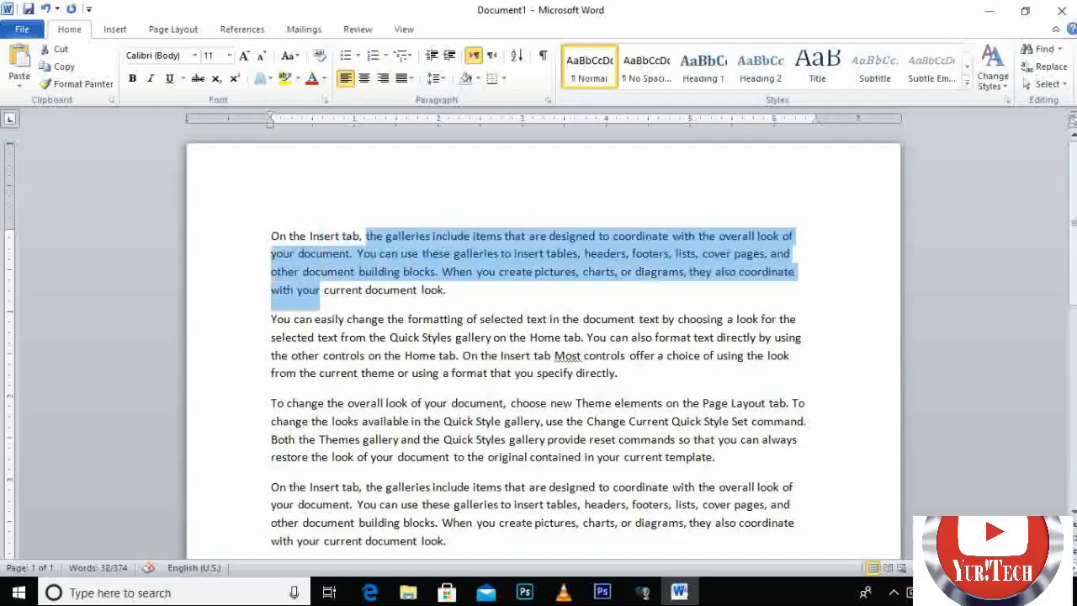
key(shift+Up)
key(shift+Up)
key(shift+Down)
key(shift+Down)
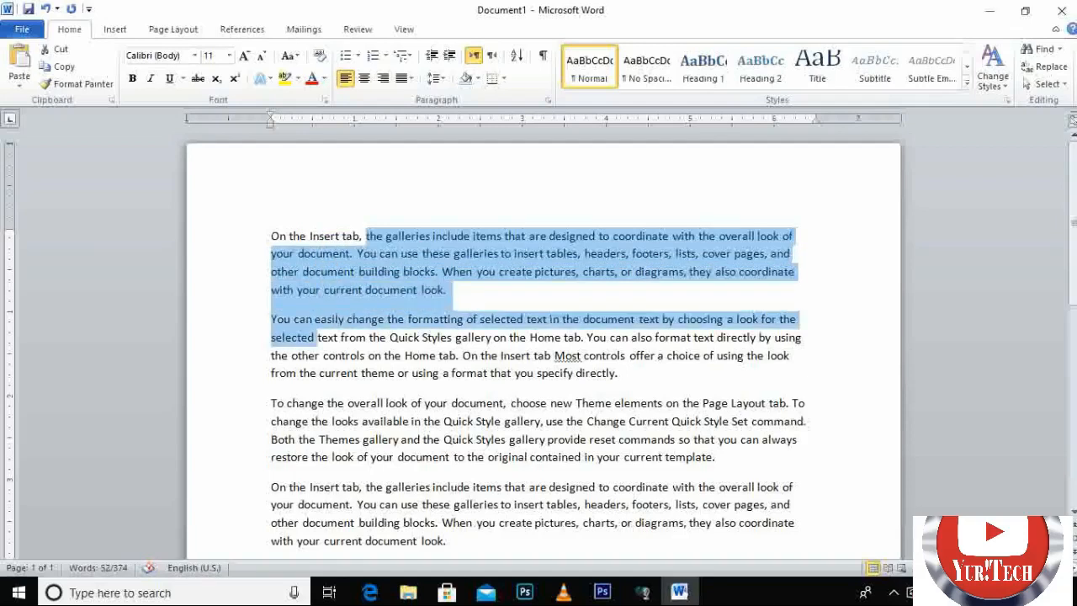
key(shift+Down)
click(342, 289)
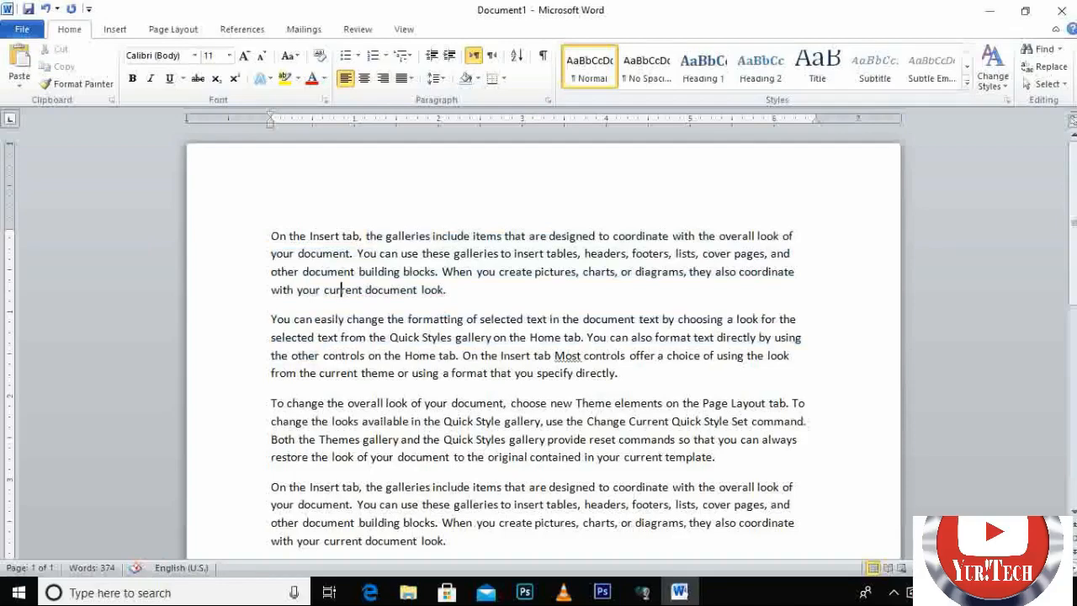
Select the entire document and clear the selection, and try Format Painter on the word "easily" in the second paragraph
key(ctrl+a)
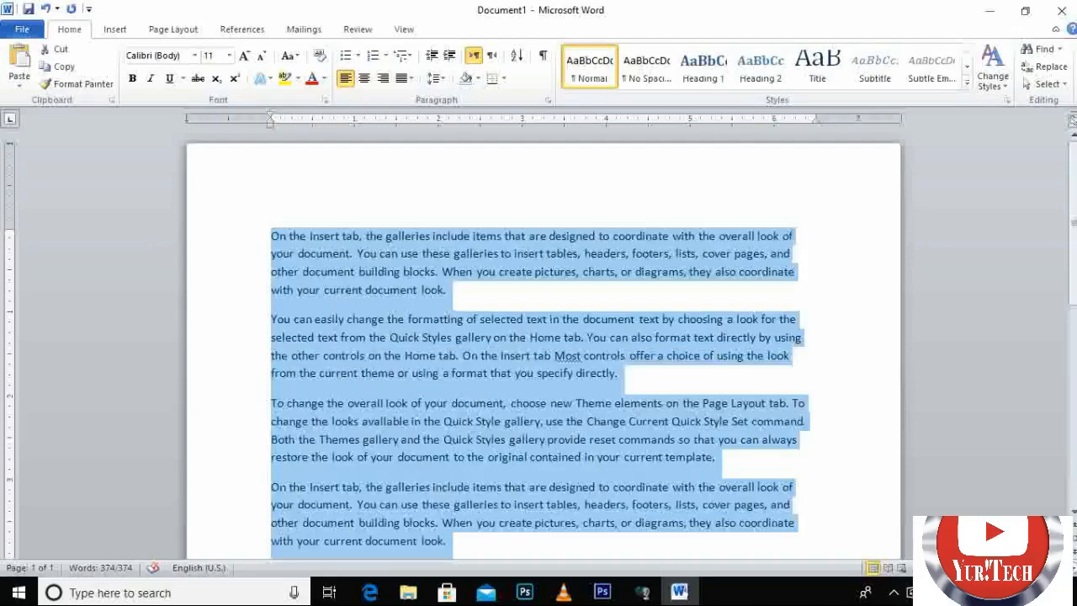
click(334, 320)
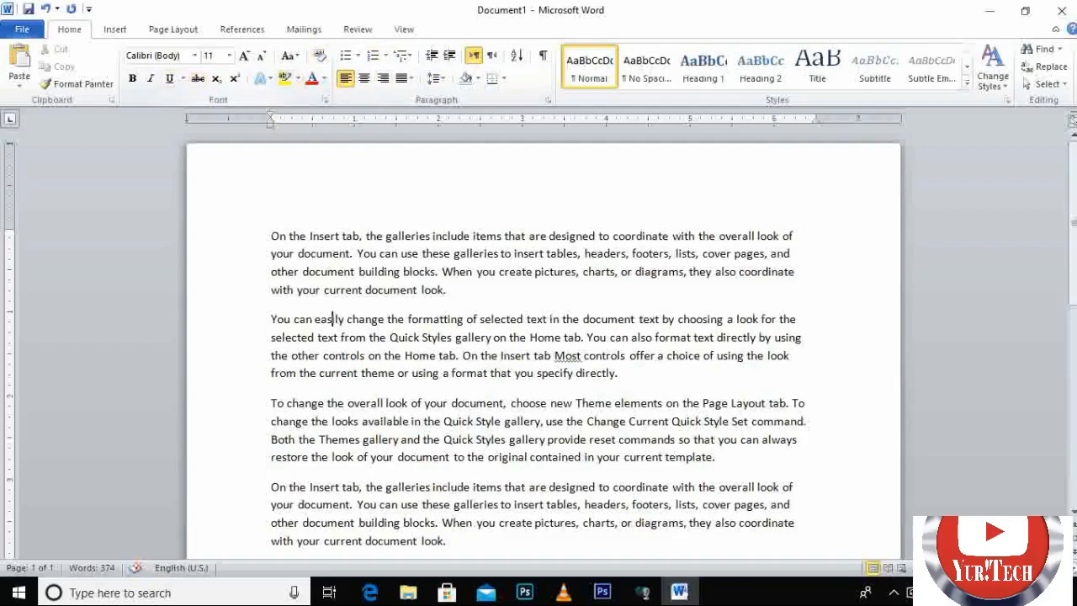
click(77, 83)
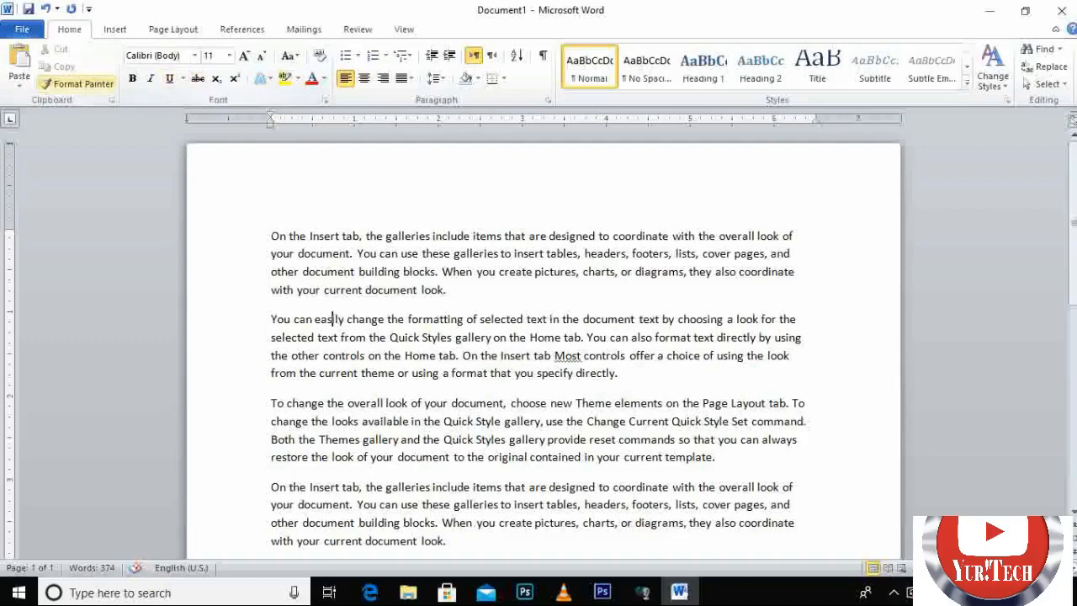
click(332, 319)
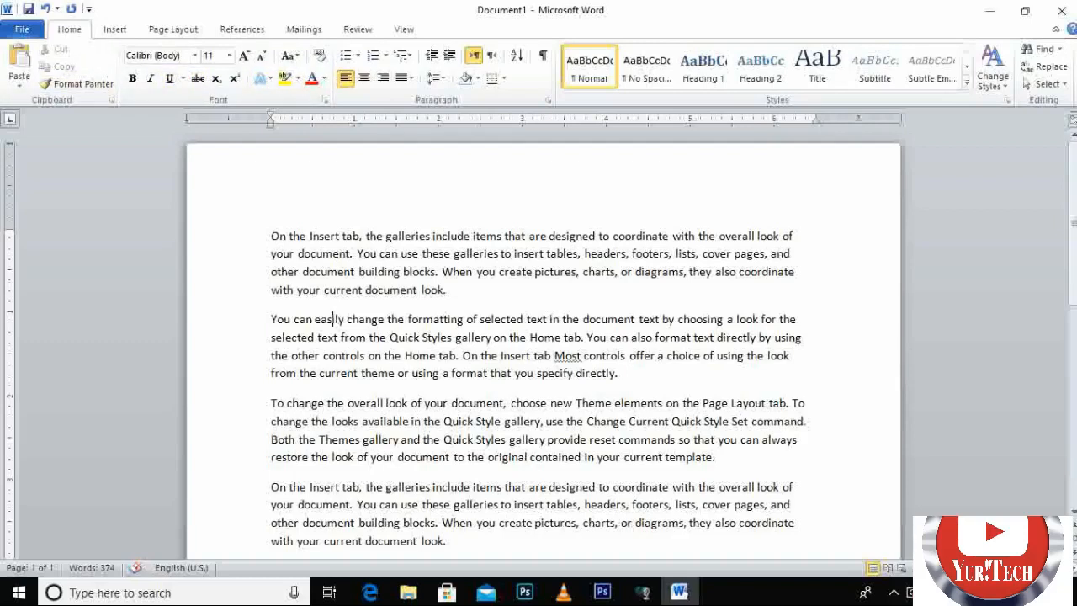
Split the first paragraph right after "On the Insert tab" and center the resulting heading line
click(360, 235)
key(Return)
key(Delete)
click(360, 235)
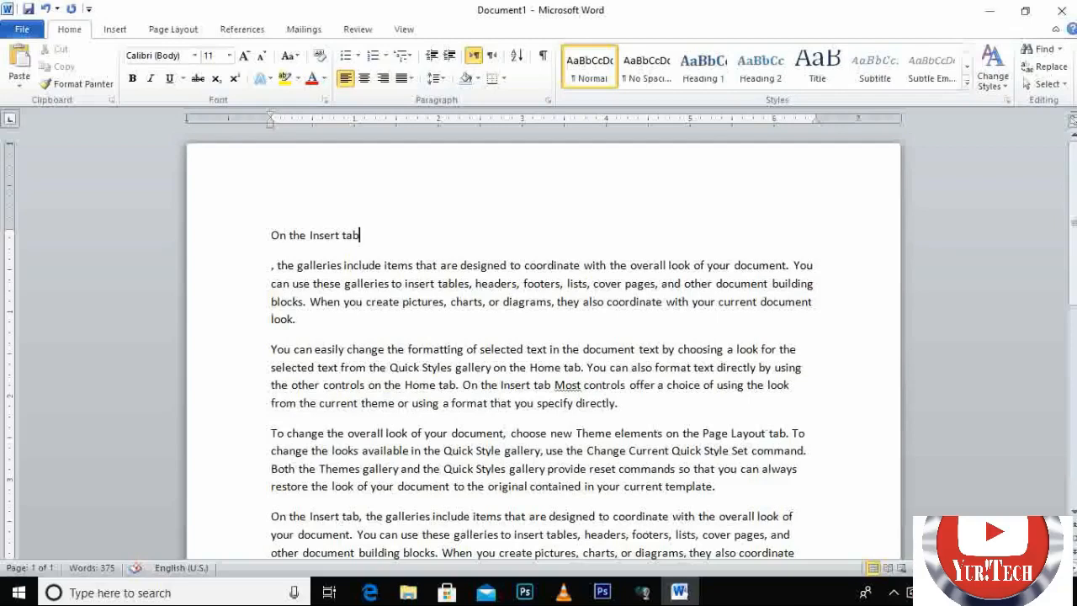
key(ctrl+e)
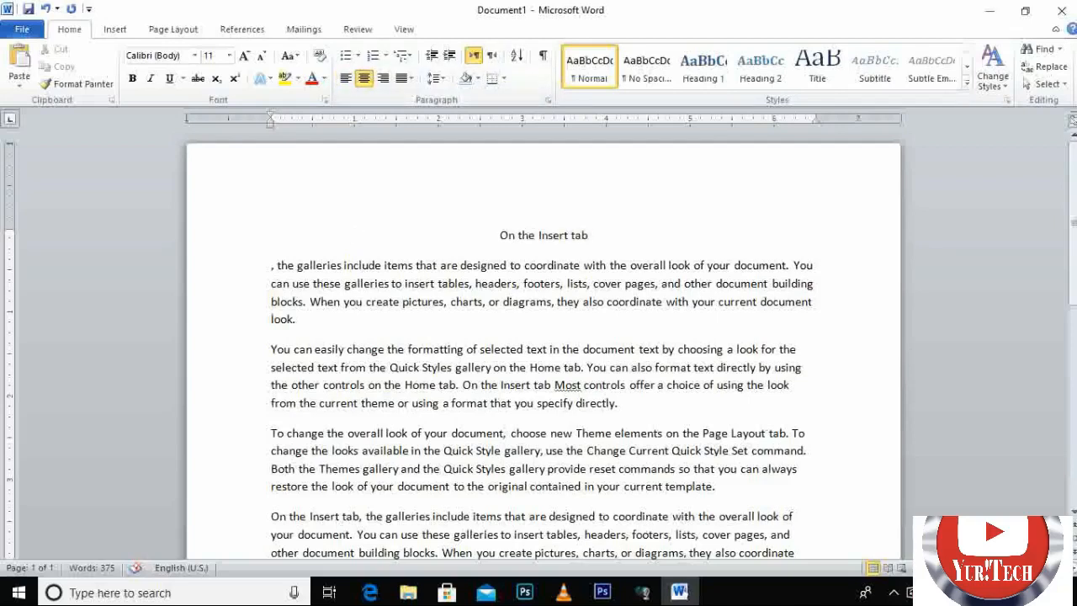
Make the centered heading "On the Insert tab" bold, and remove the bold again
key(shift+Home)
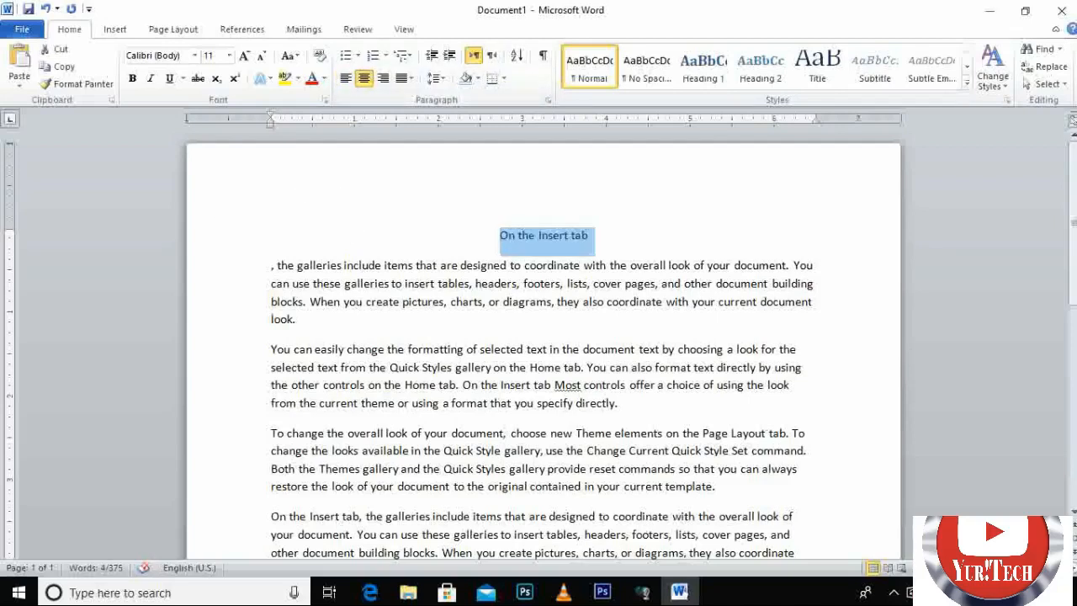
key(ctrl+b)
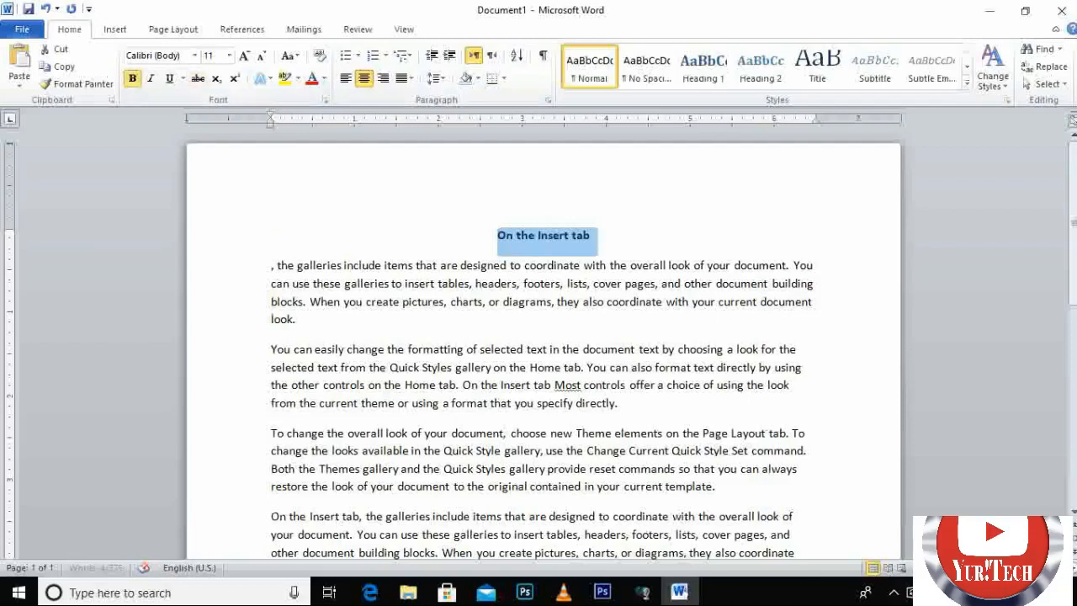
key(ctrl+b)
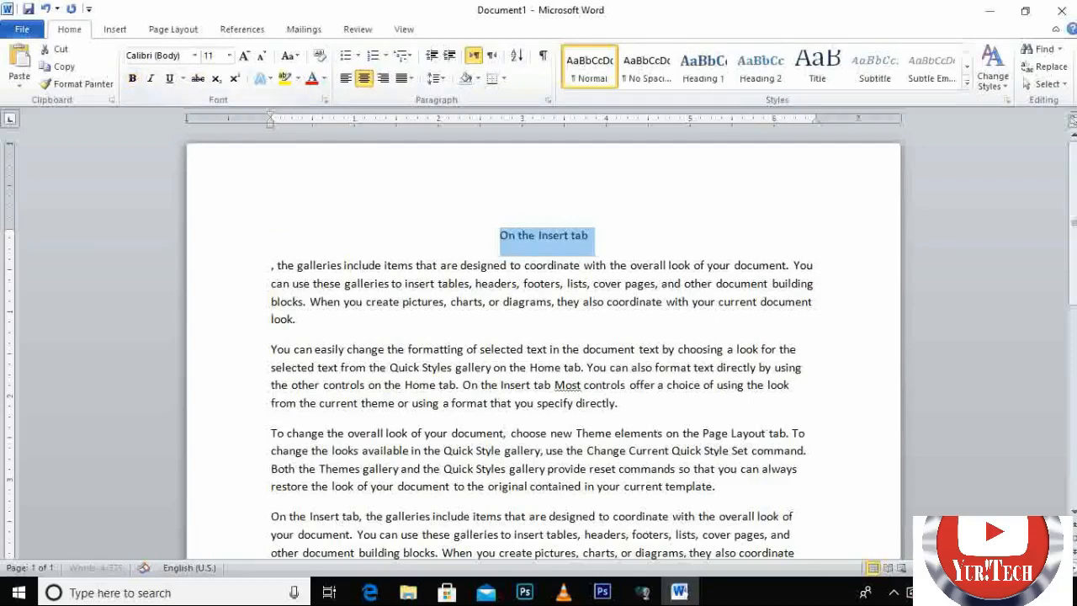
click(310, 266)
Make the word "footers" bold in the paragraph below the heading
click(557, 265)
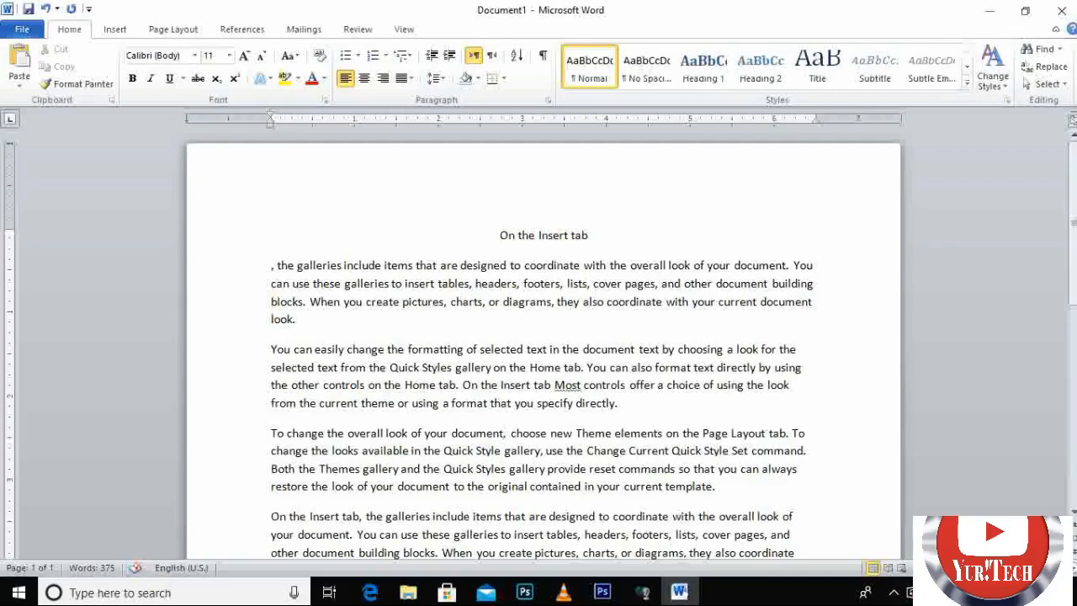
drag(560, 284, 524, 284)
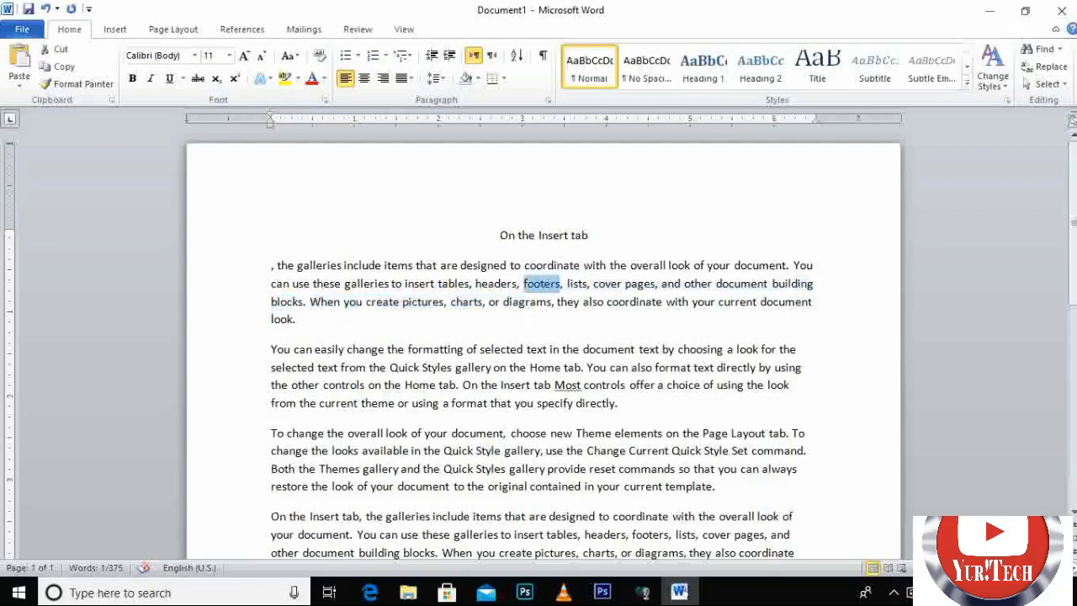
click(132, 78)
click(423, 301)
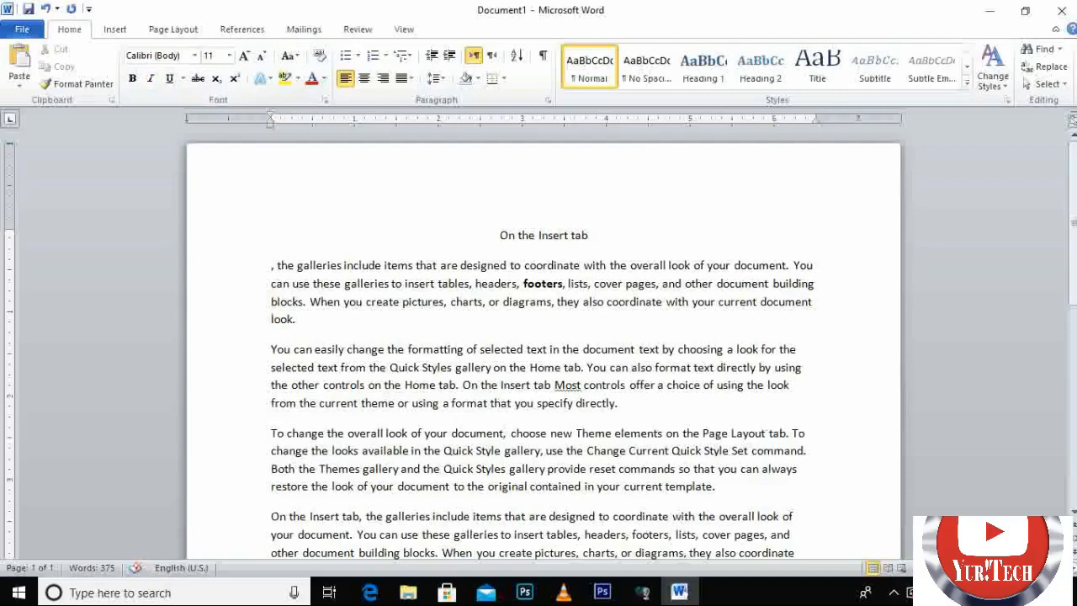
Italicize the words "the galleries" at the start of the paragraph below the heading
drag(275, 266, 342, 266)
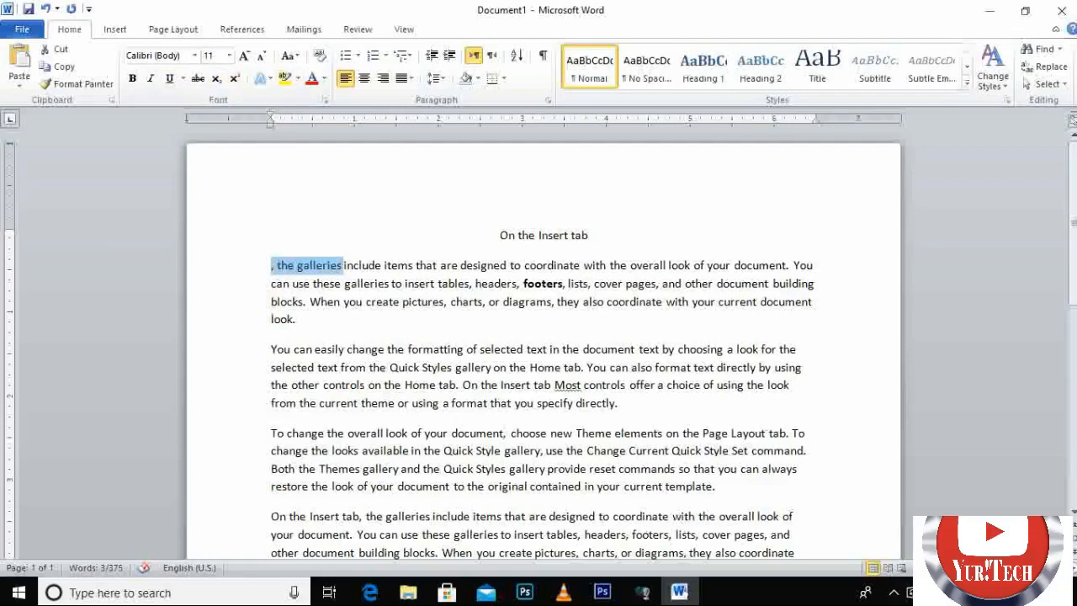
click(296, 319)
drag(342, 266, 277, 266)
click(151, 78)
click(289, 266)
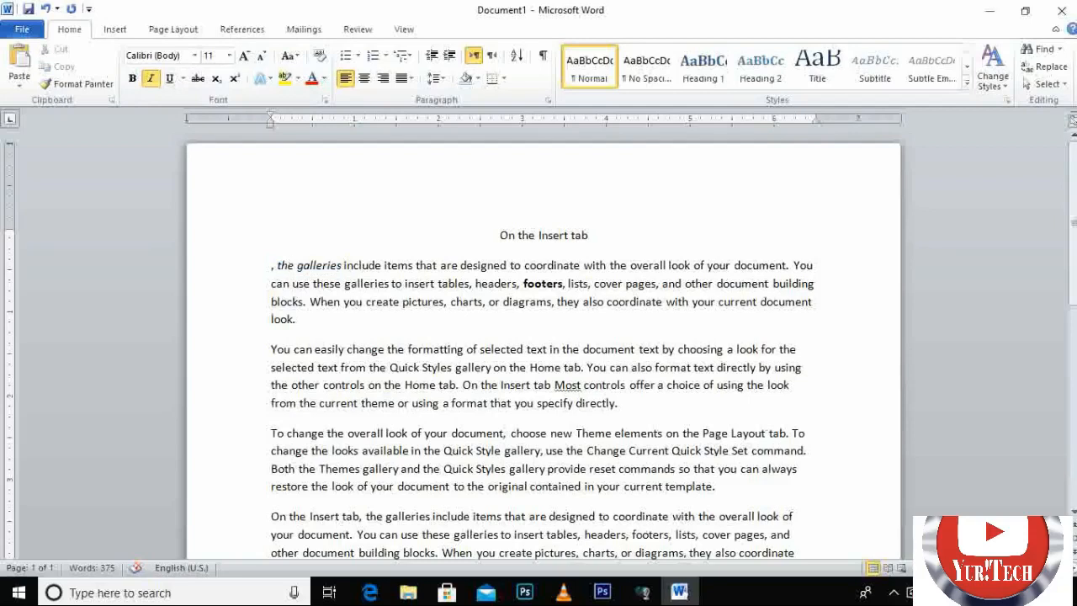
click(434, 283)
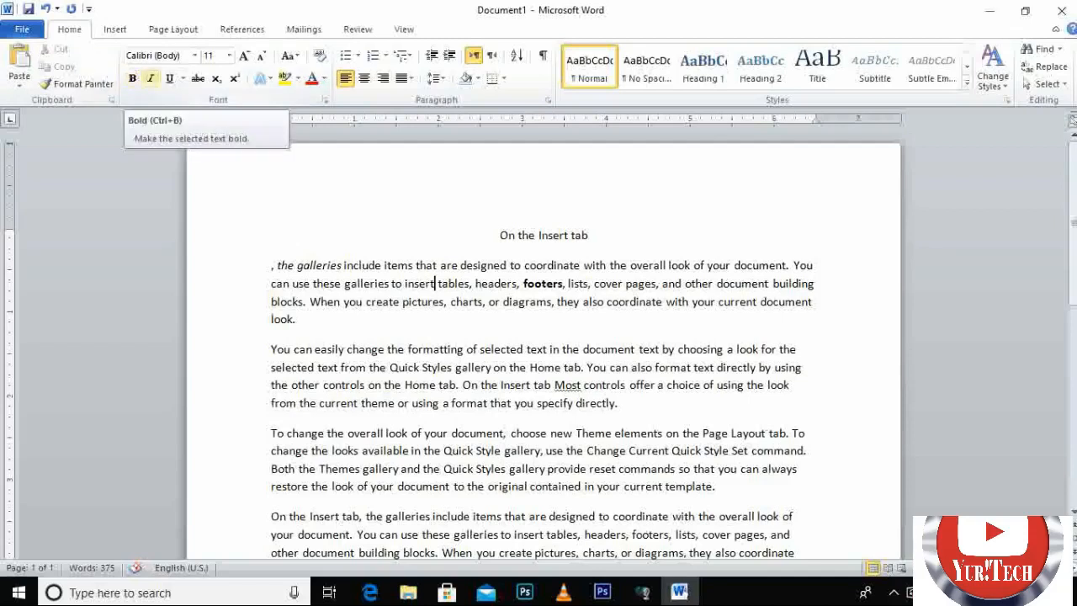
double_click(519, 283)
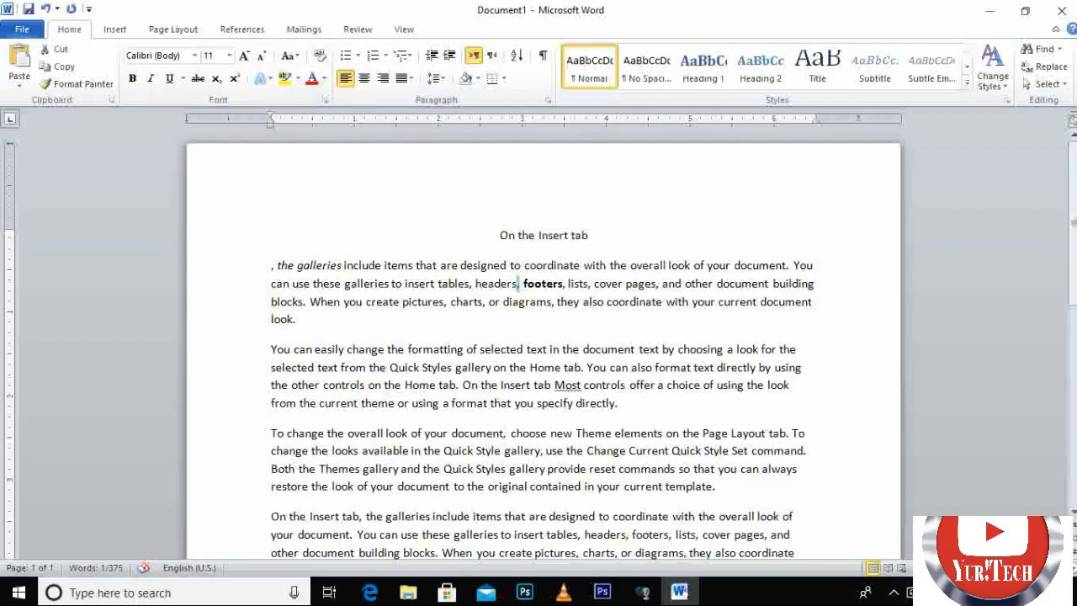
Change the font of the heading "On the Insert tab" to Times New Roman
click(500, 235)
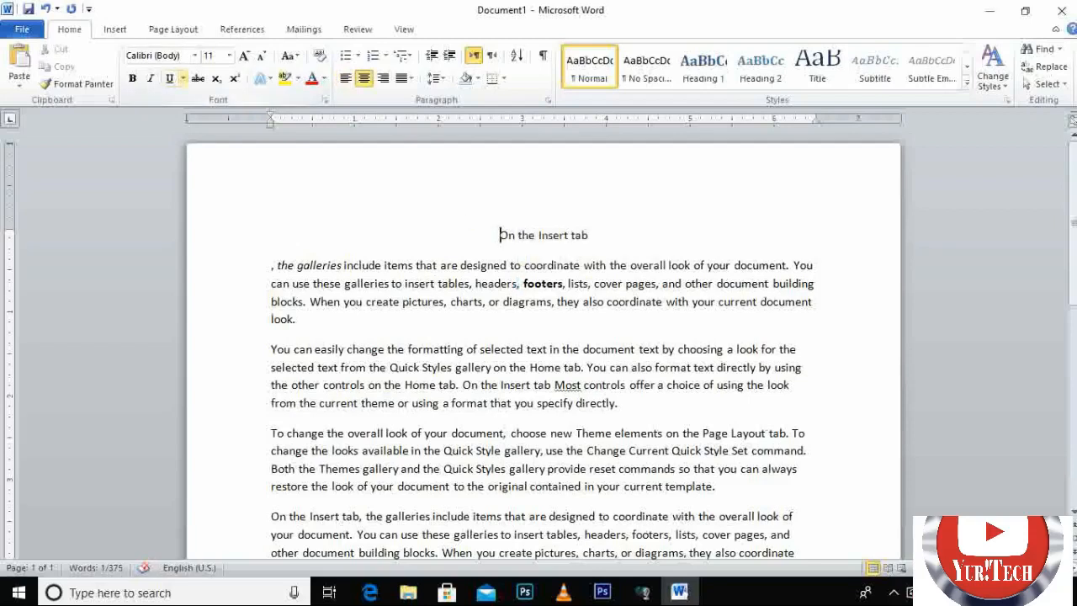
key(shift+End)
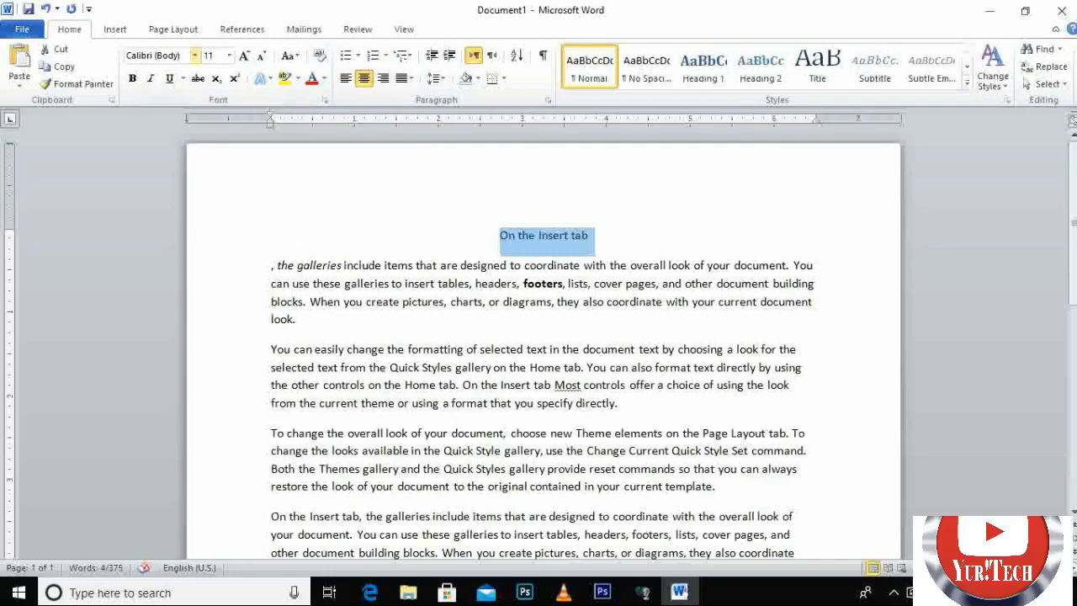
click(194, 56)
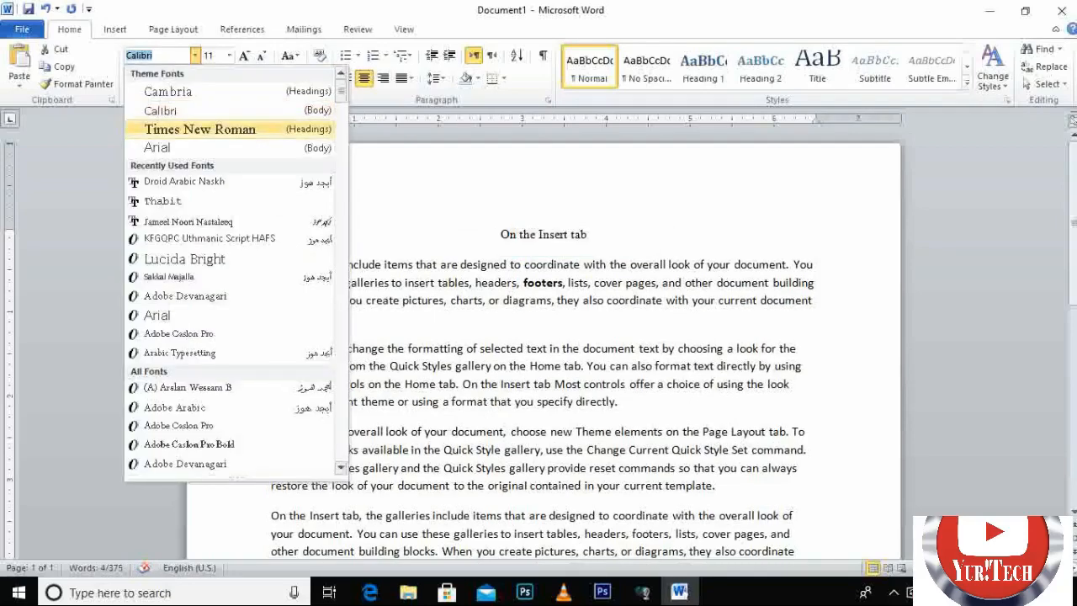
click(200, 129)
click(570, 265)
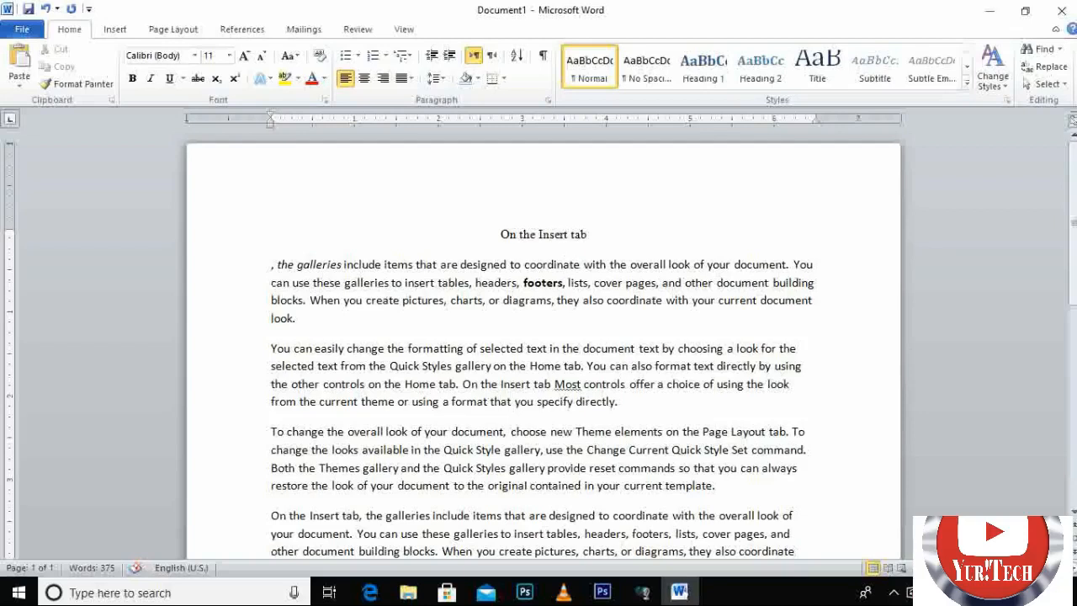
Set the font size of the heading "On the Insert tab" to 48
click(227, 237)
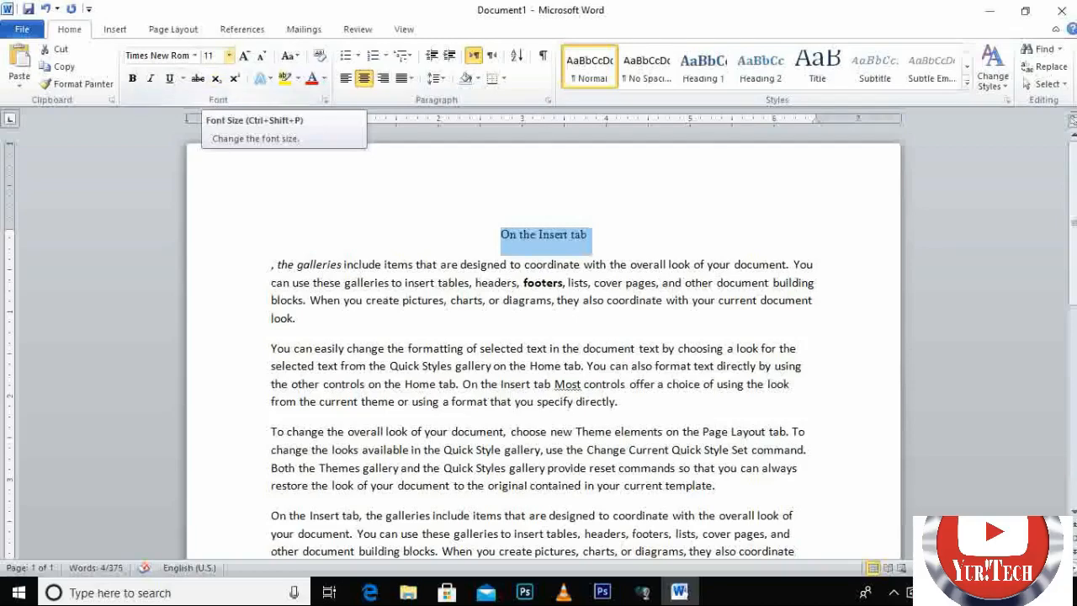
click(229, 56)
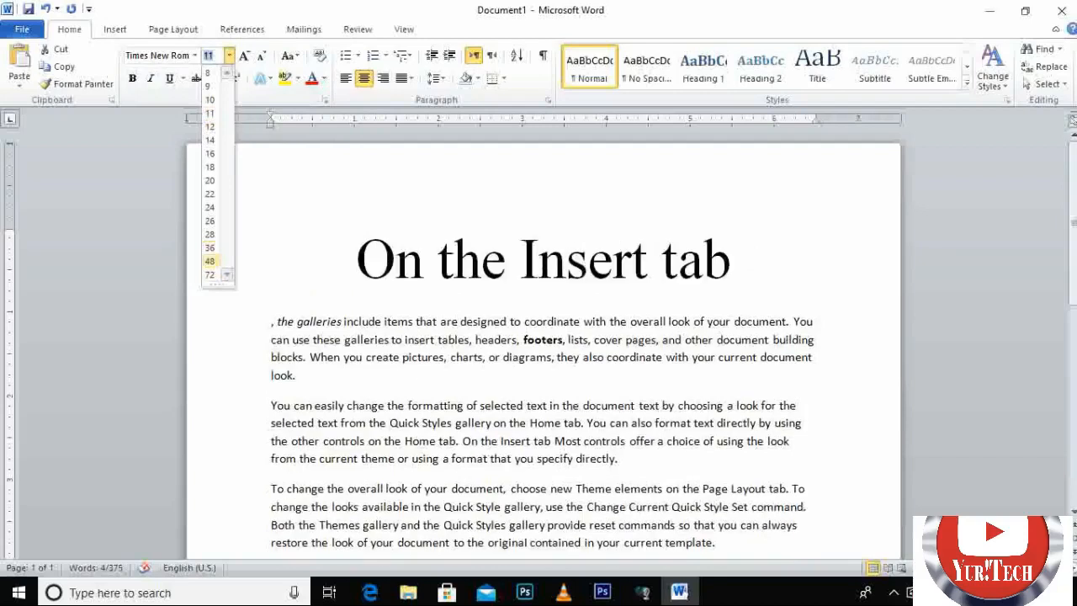
click(209, 260)
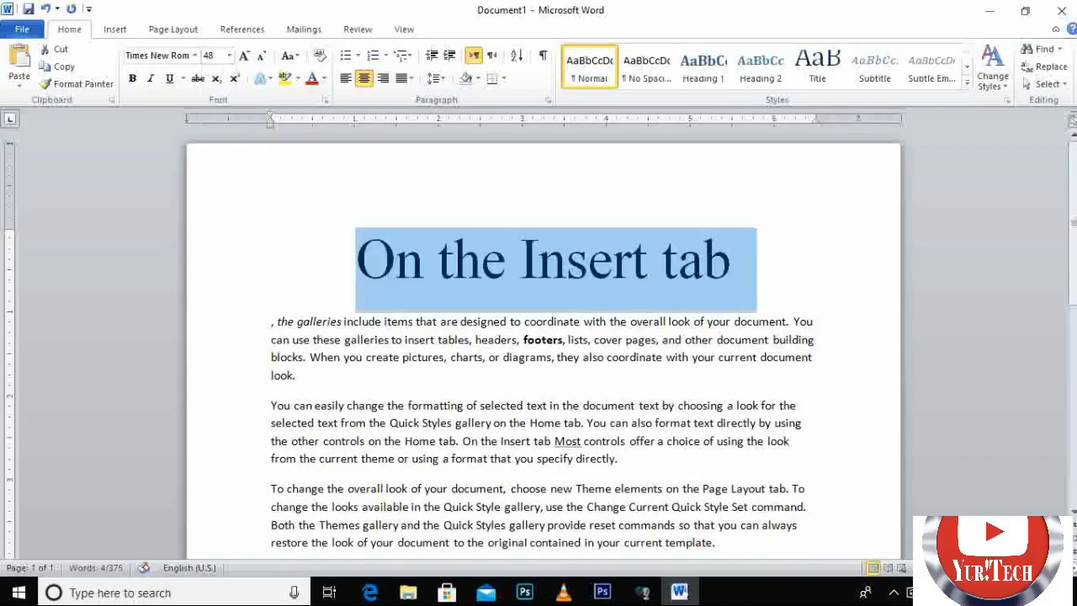
click(483, 263)
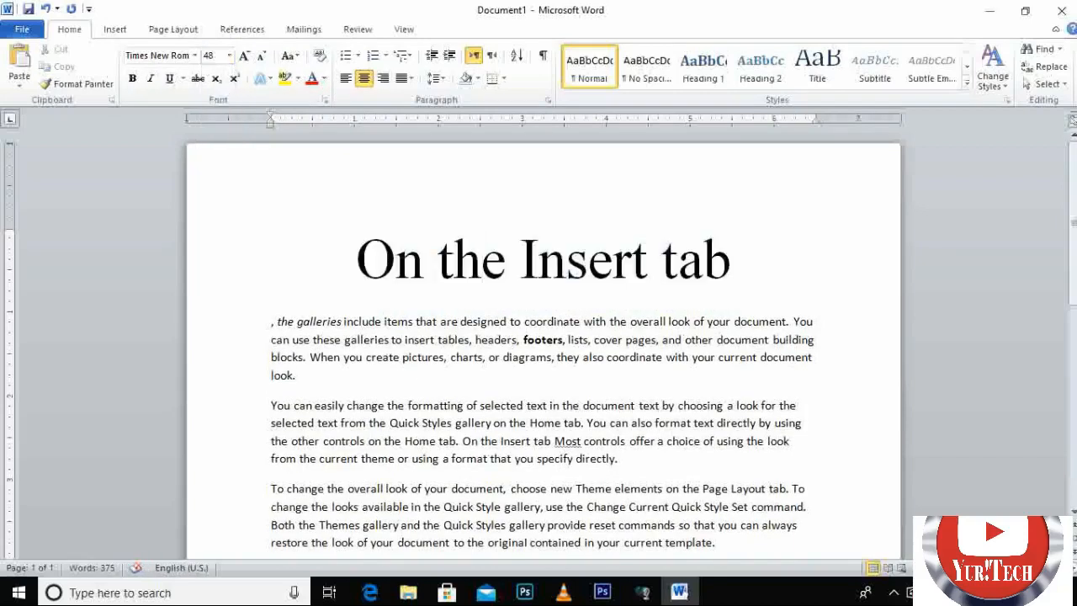
Set the font size of the heading "On the Insert tab" to the custom value 19
click(241, 275)
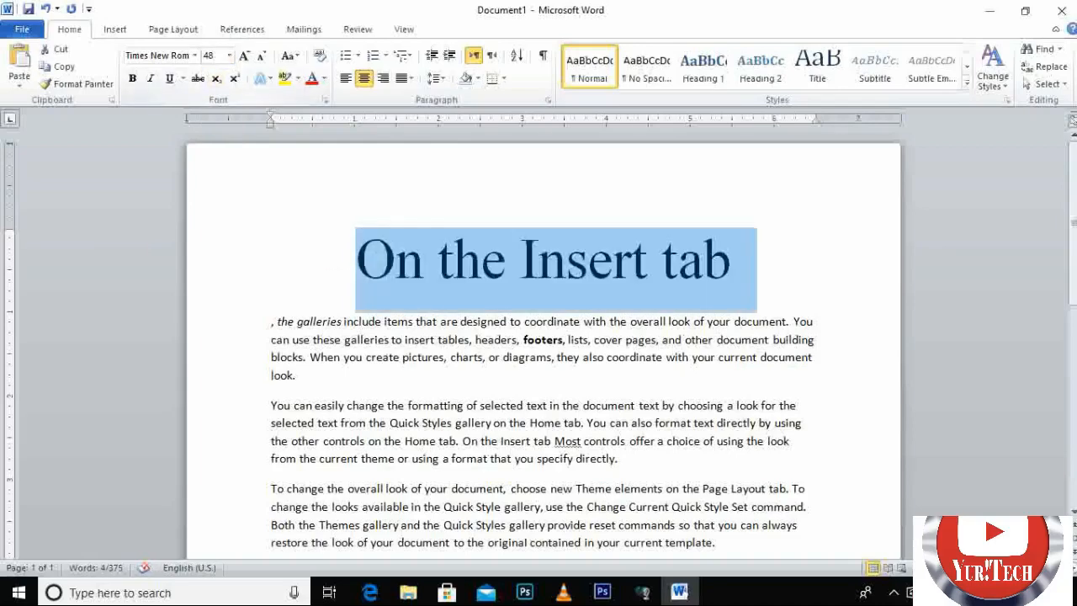
click(229, 55)
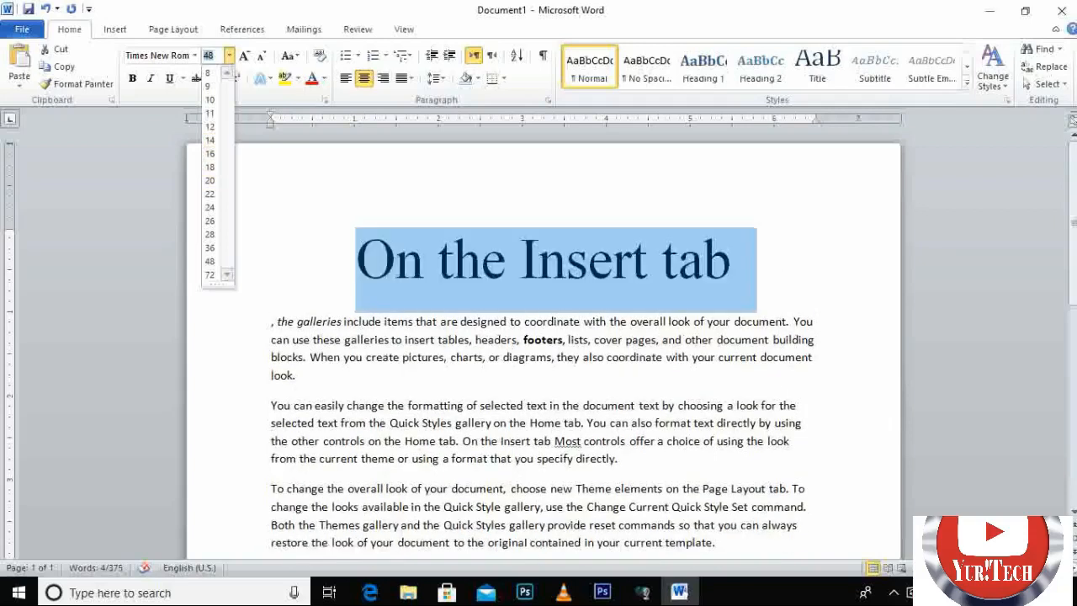
click(209, 261)
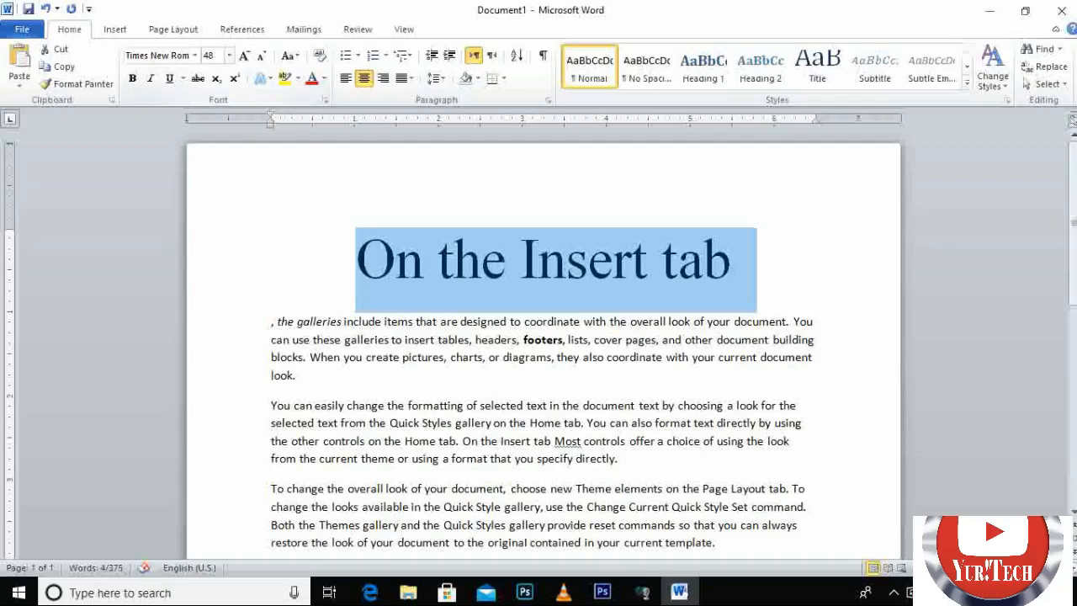
click(209, 56)
click(214, 55)
key(BackSpace)
key(BackSpace)
text(19)
key(Return)
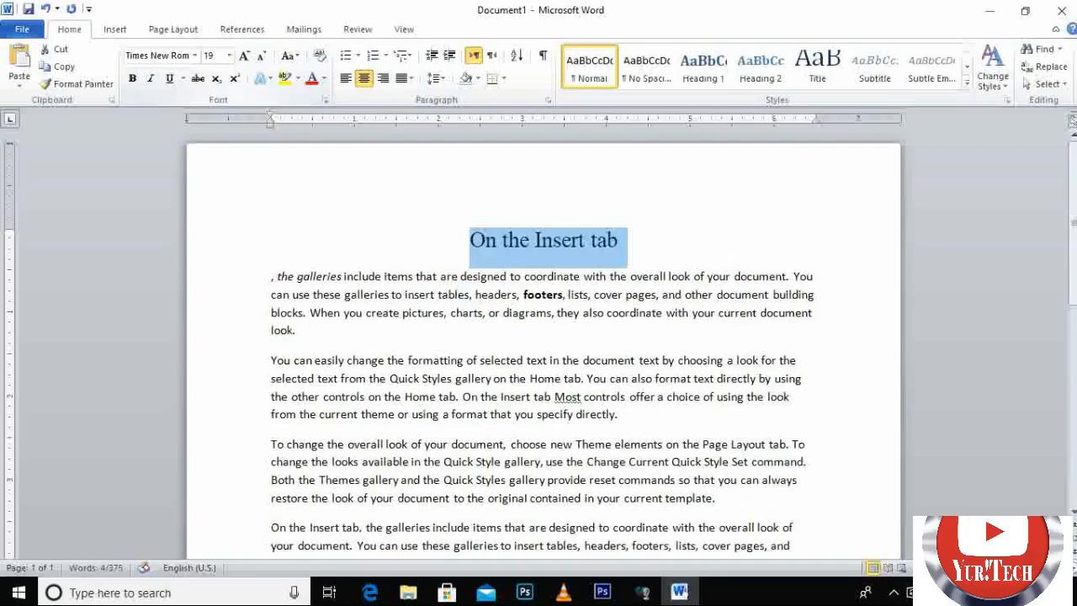
click(531, 241)
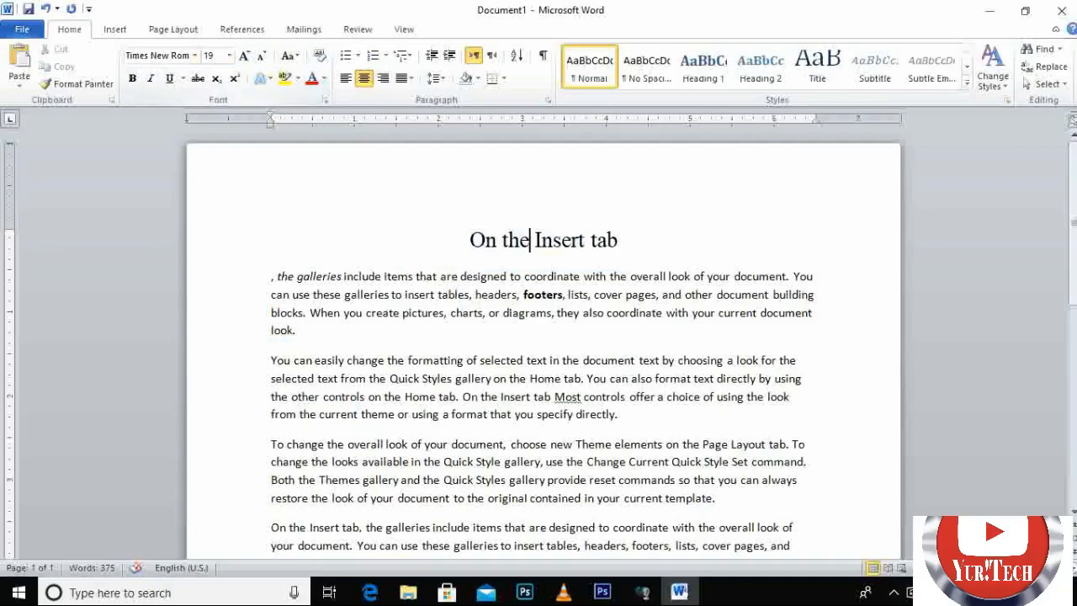
Enlarge the heading "On the Insert tab" with Grow Font up to size 72, and reduce it with Shrink Font to 48
click(237, 246)
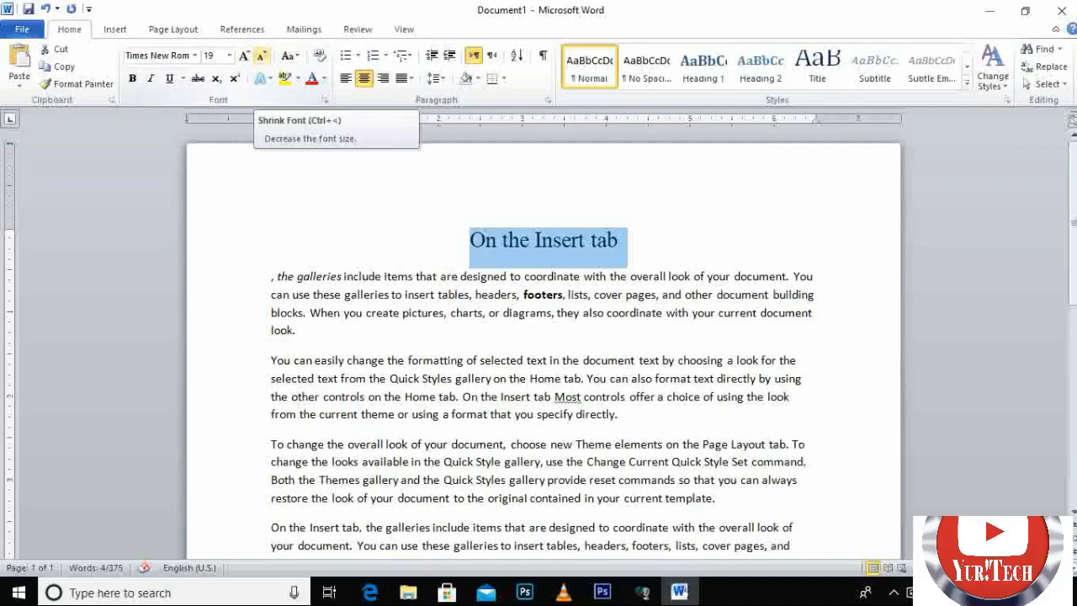
click(244, 55)
click(244, 56)
click(244, 56)
click(244, 56)
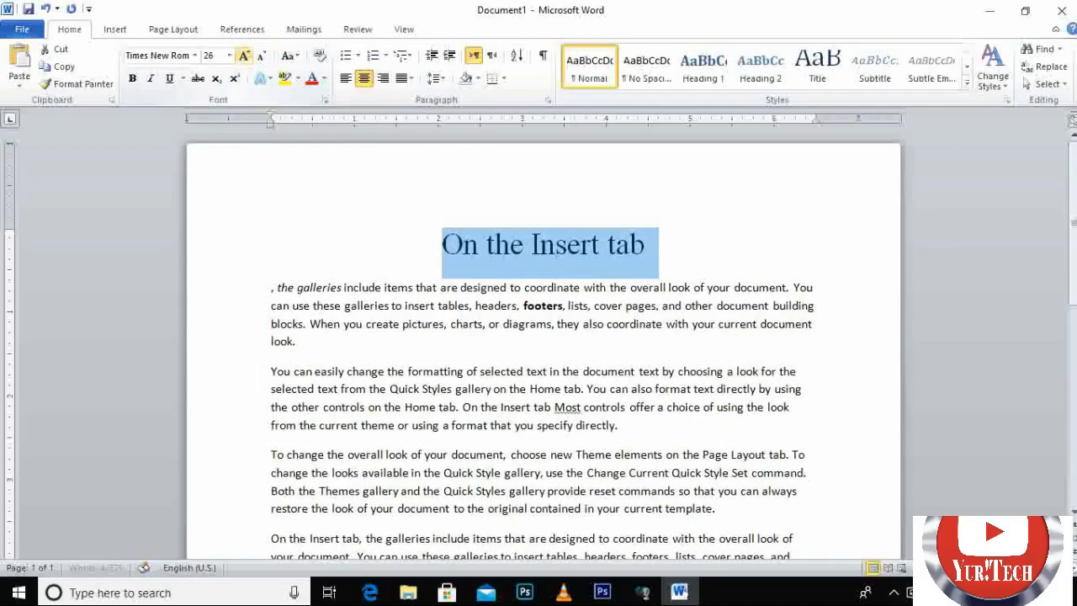
click(244, 55)
click(244, 55)
click(245, 56)
click(245, 56)
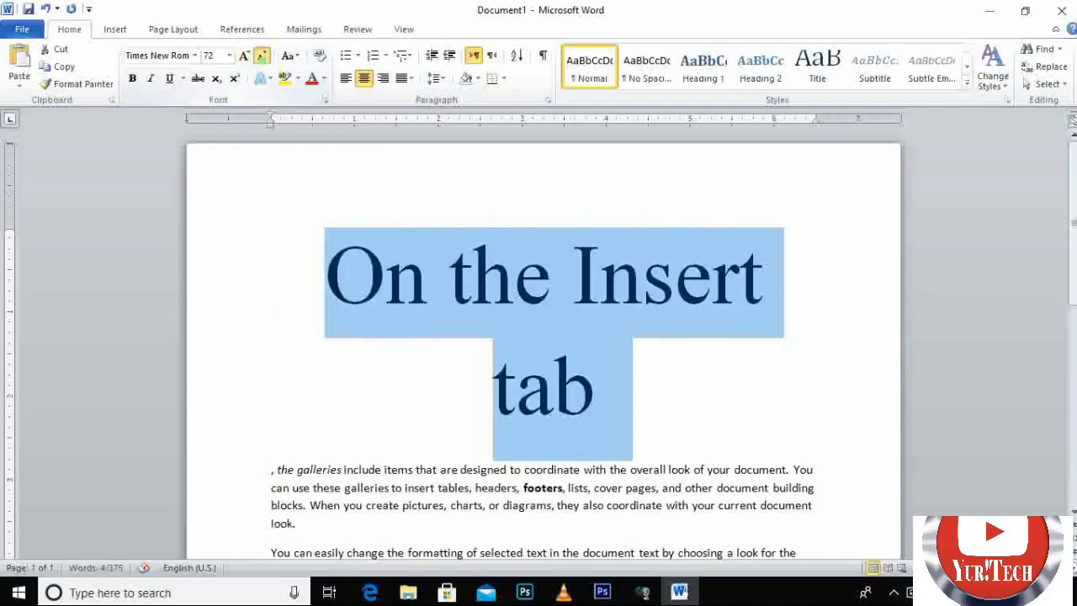
click(261, 56)
click(297, 375)
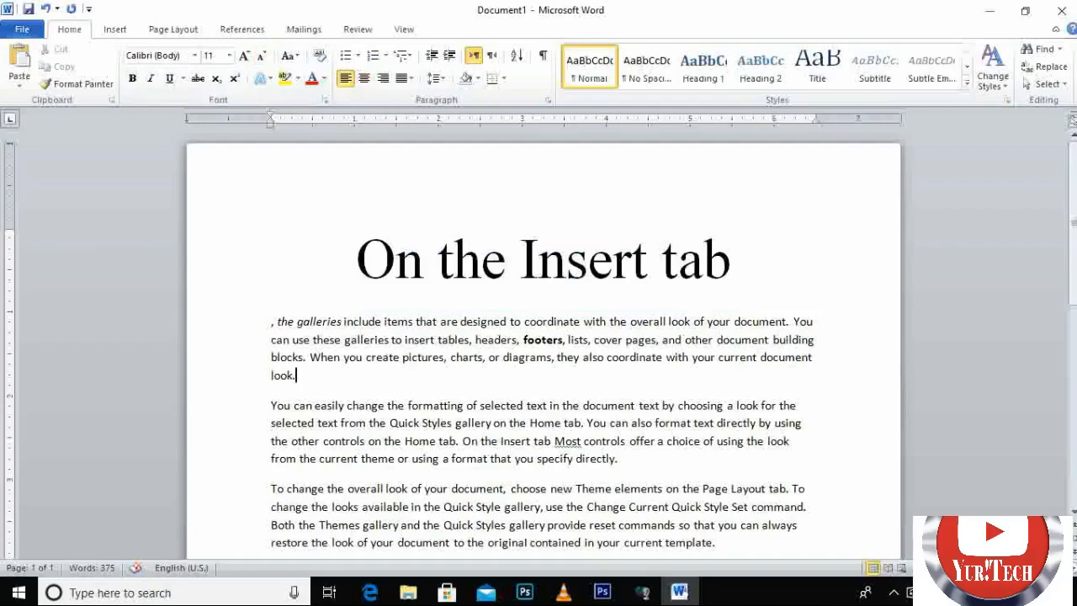
Make the heading "On the Insert tab" bold and underlined
click(214, 248)
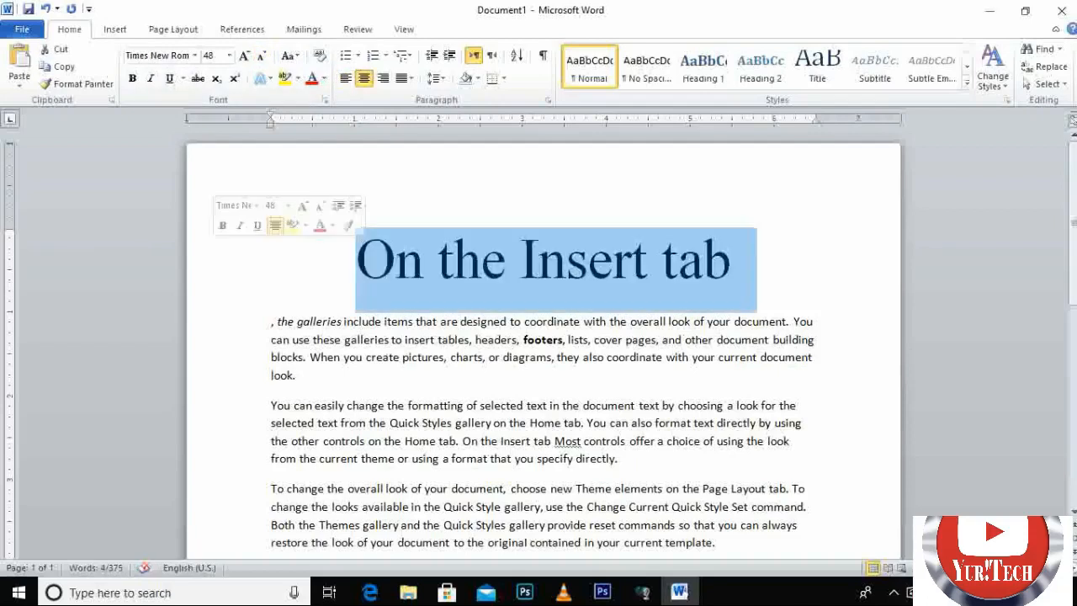
click(132, 78)
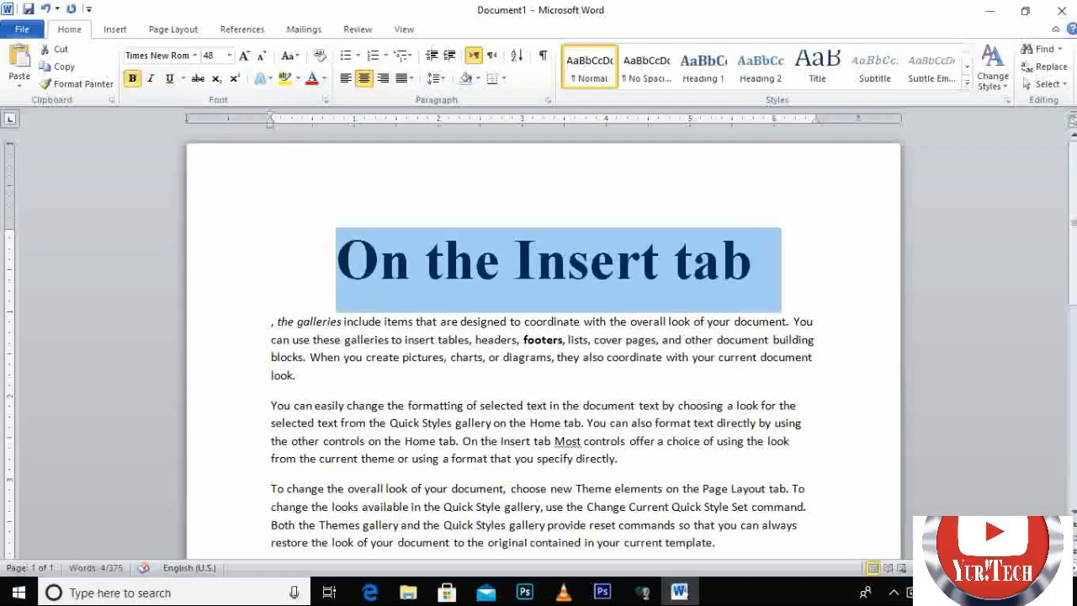
click(169, 78)
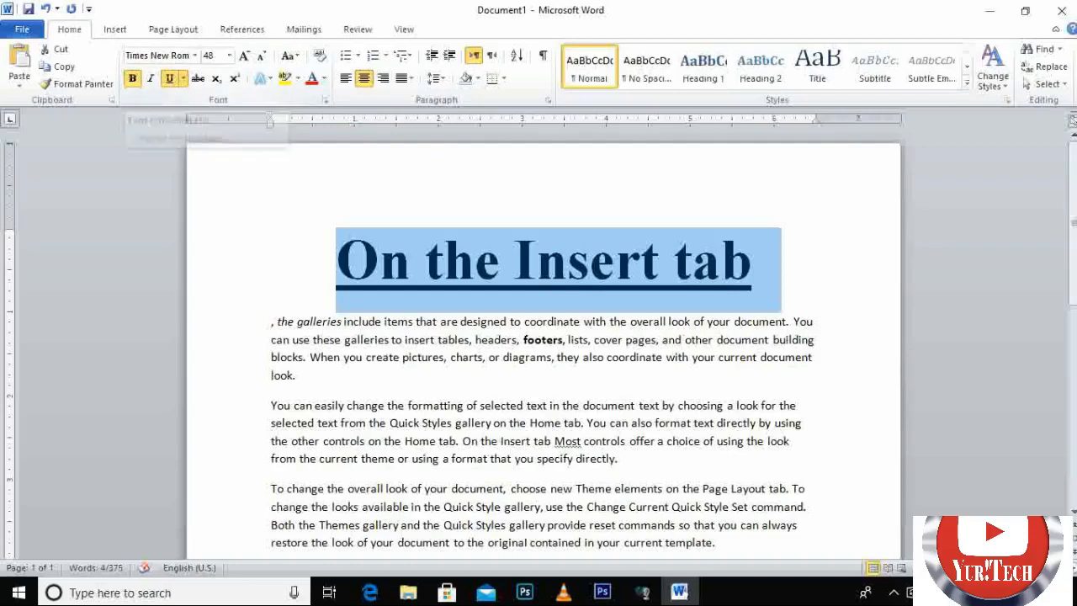
click(473, 287)
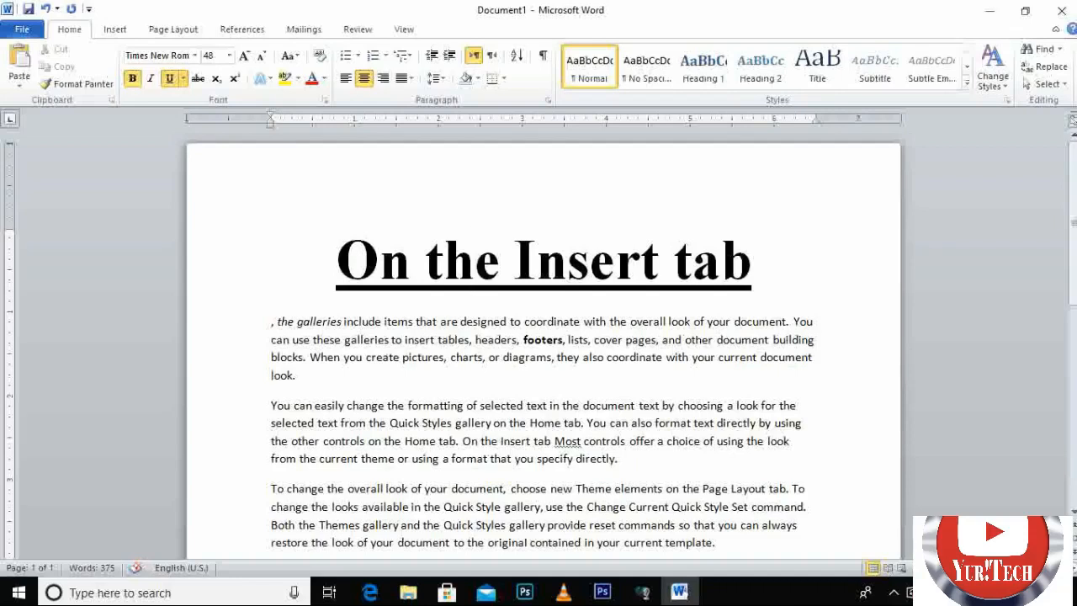
Change the underline of the heading "On the Insert tab" to the dotted style and color it purple
click(244, 272)
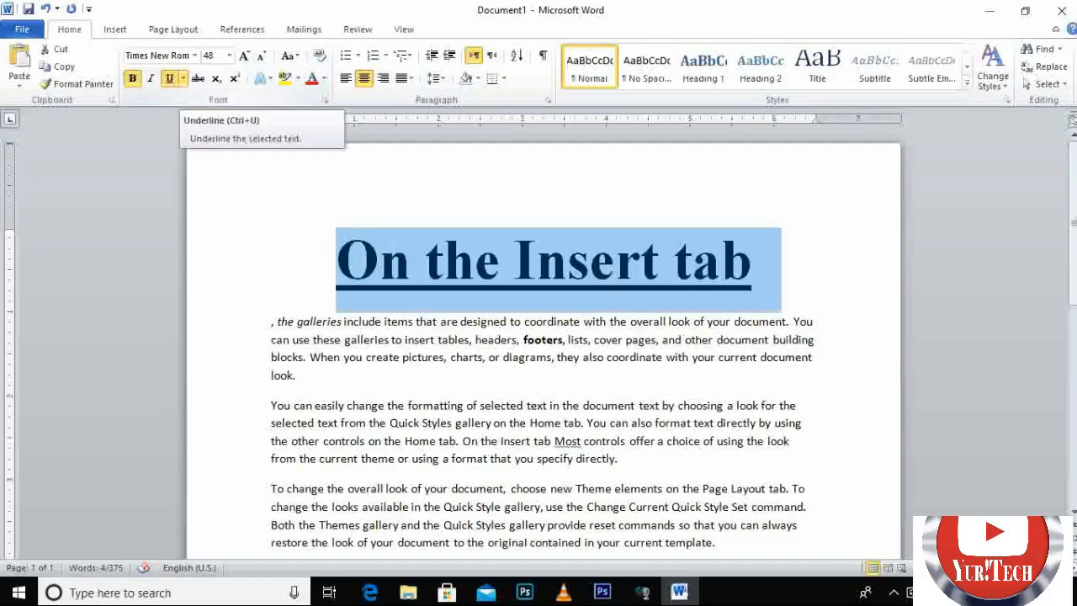
click(183, 78)
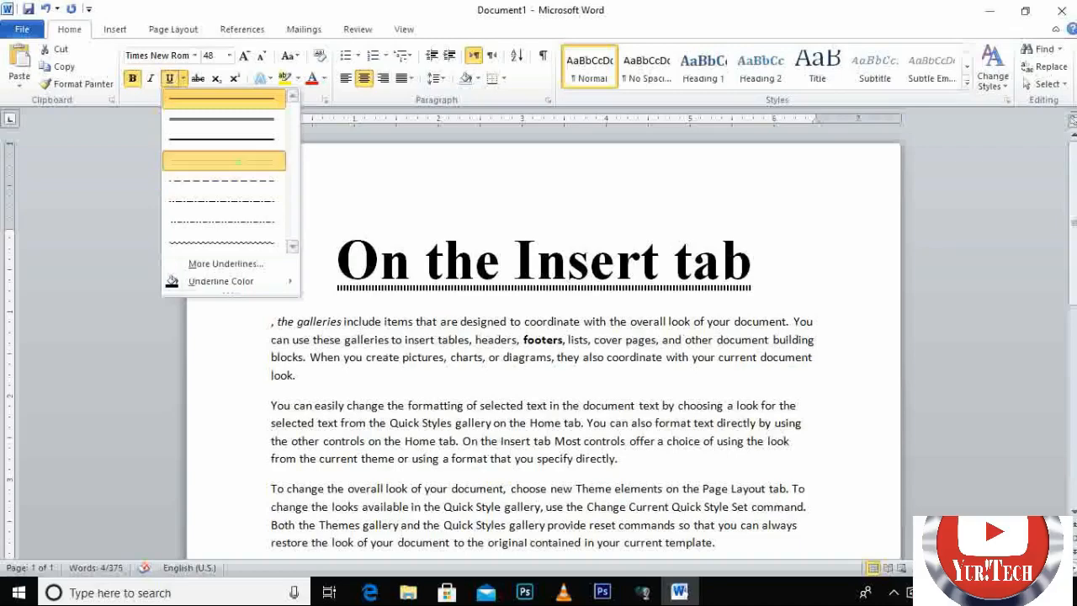
click(223, 159)
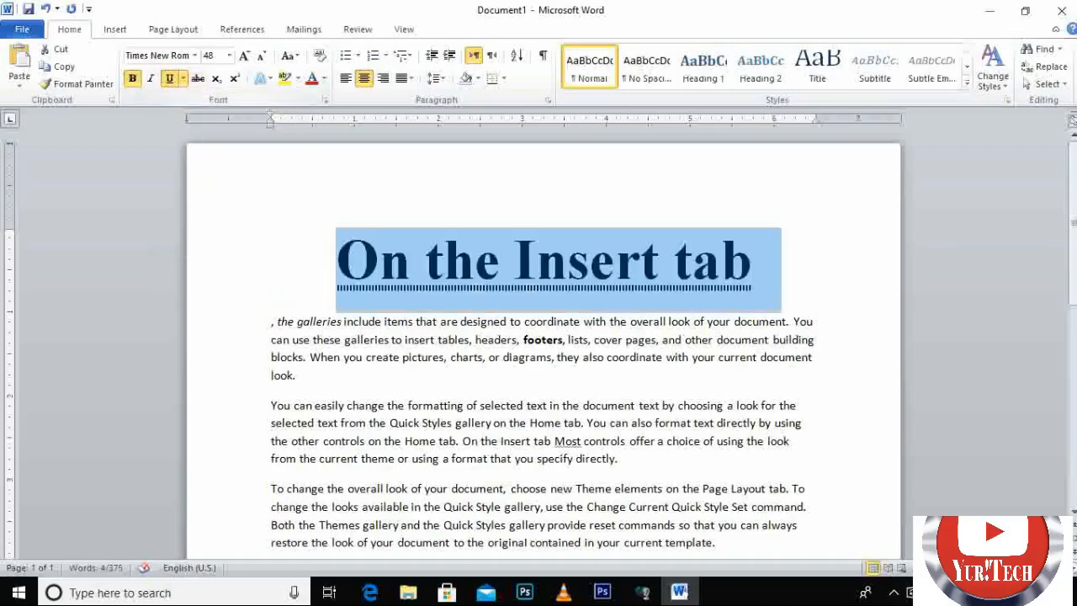
click(183, 78)
mouse_move(221, 281)
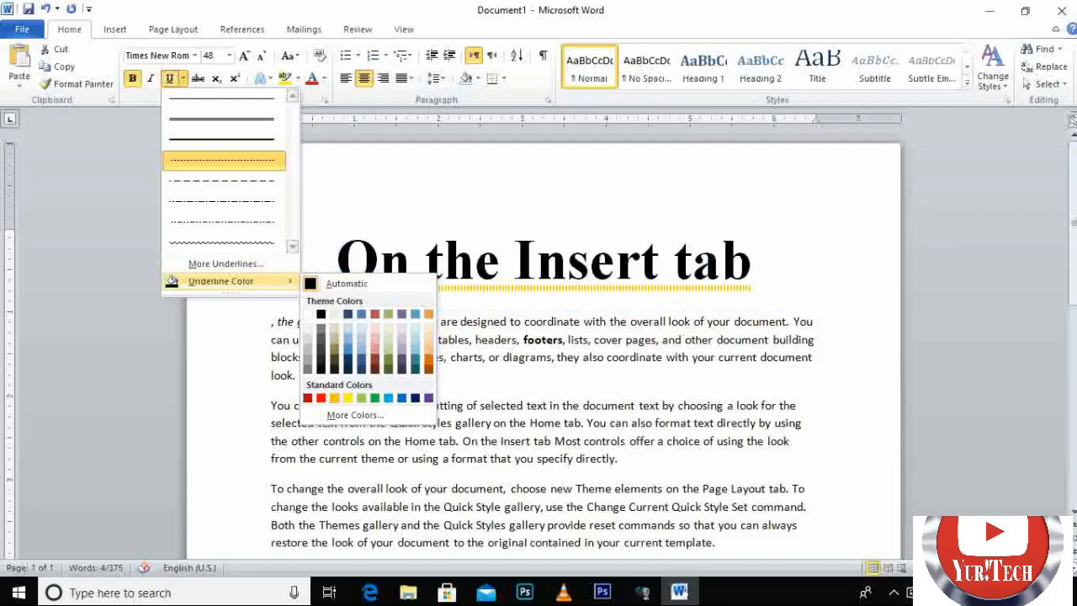
click(428, 398)
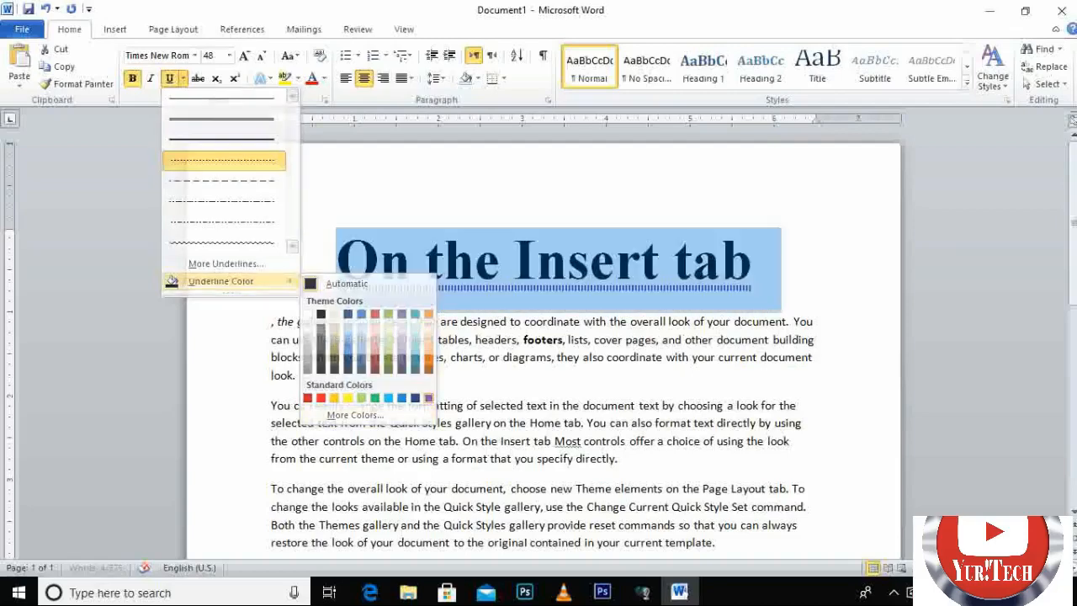
click(590, 261)
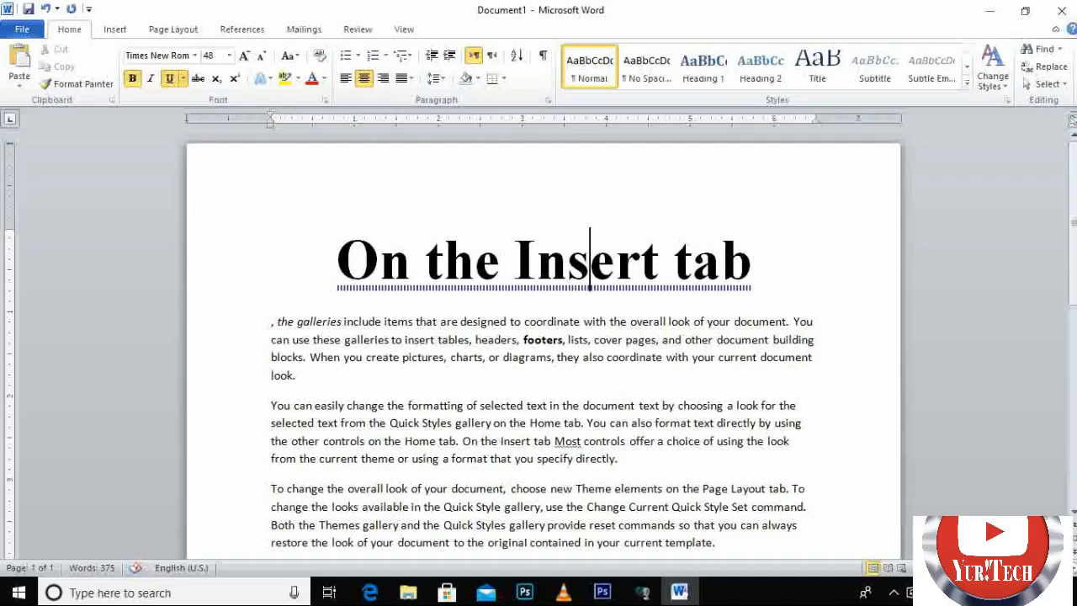
click(433, 340)
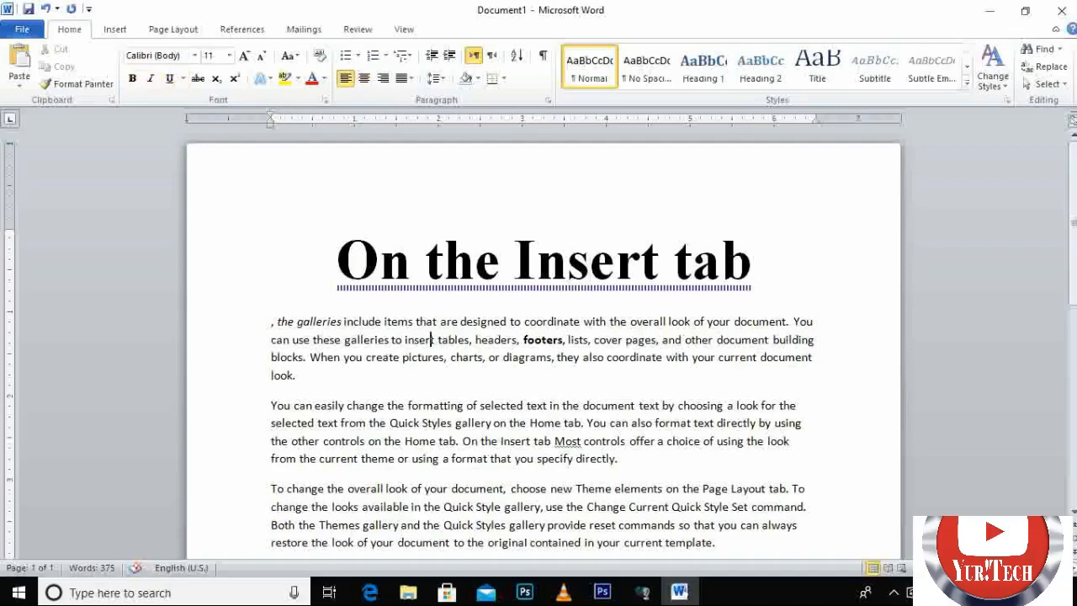
click(484, 262)
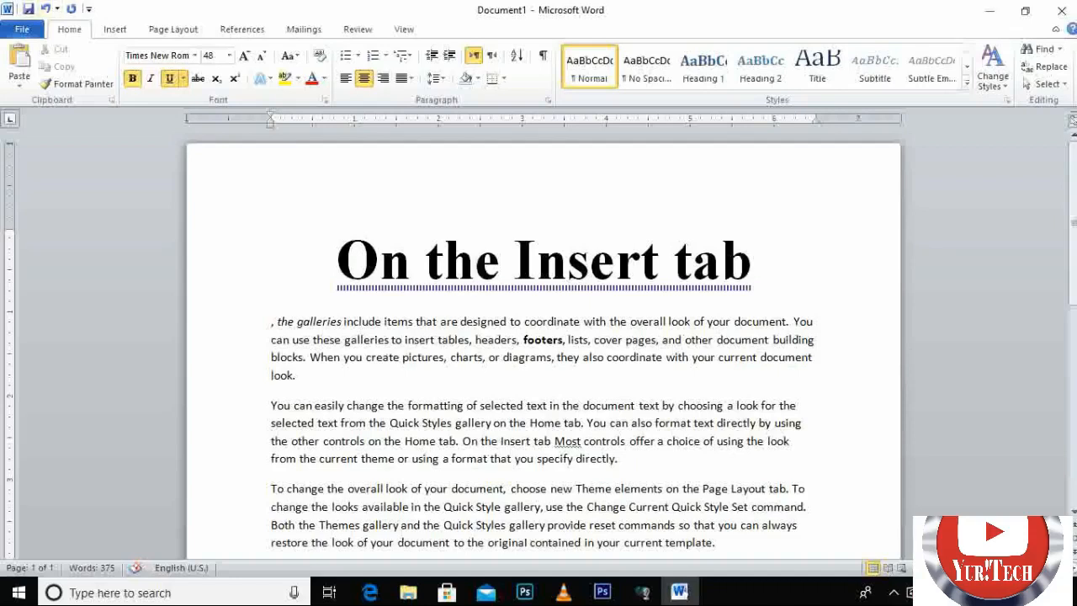
Apply strikethrough to the word "formatting" in the second paragraph below the heading
drag(408, 405, 464, 406)
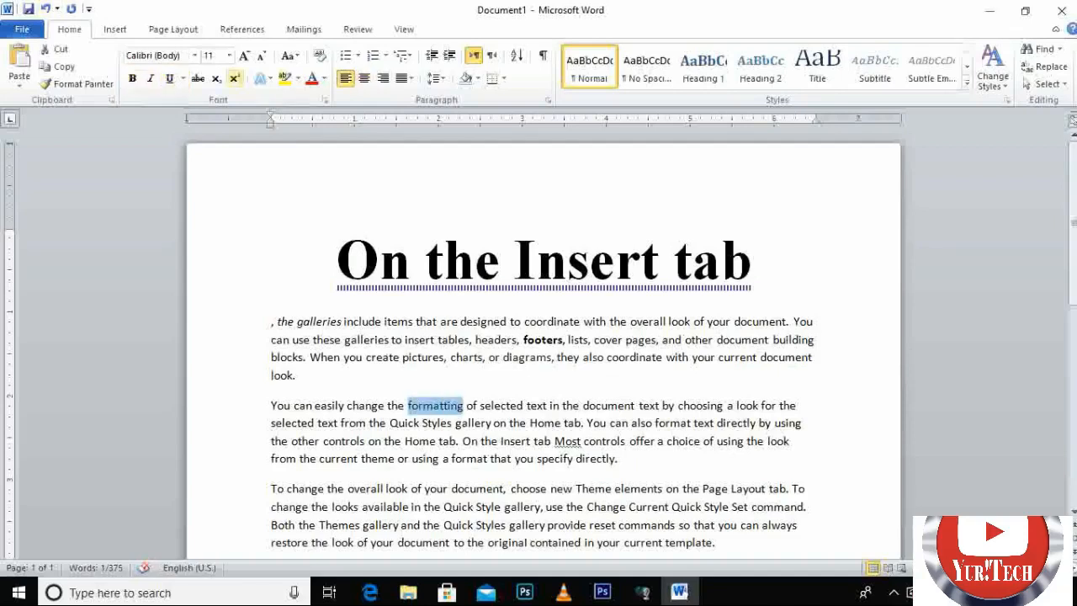
click(198, 78)
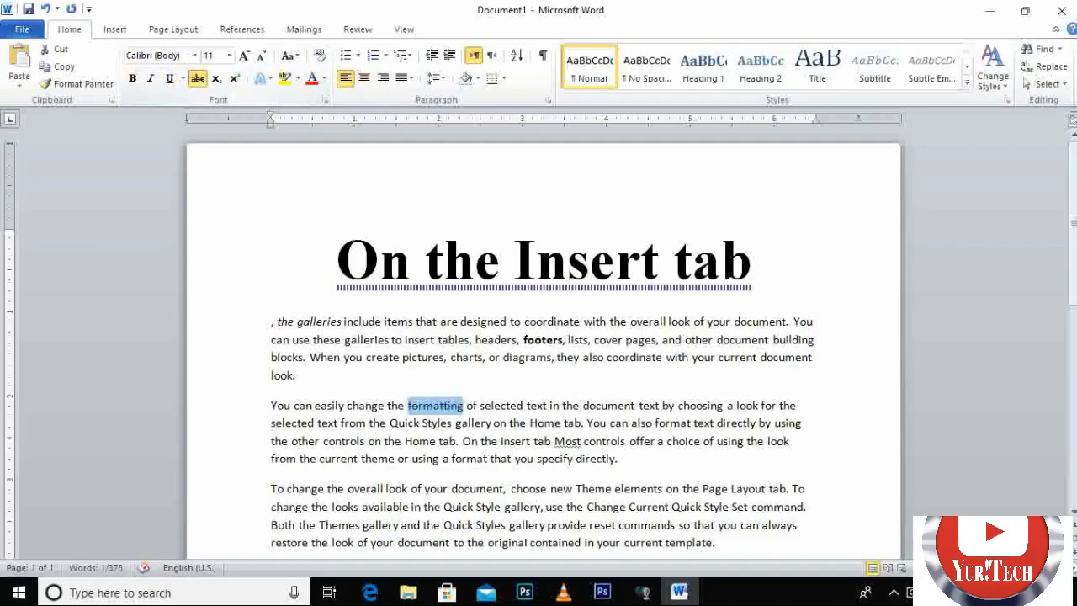
click(528, 459)
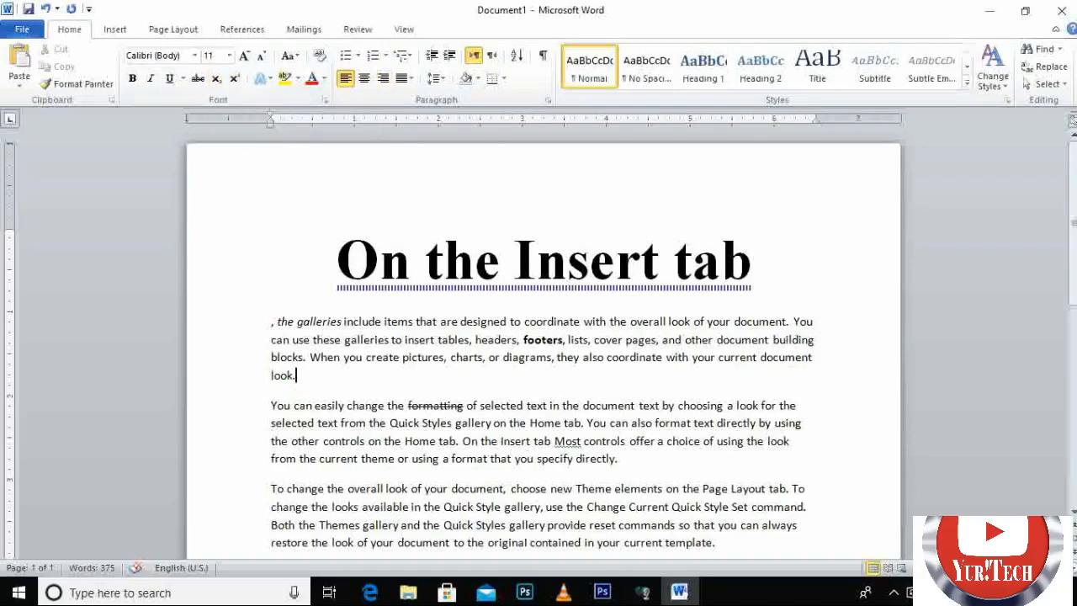
Add a new line reading "4th" between the first and second paragraphs below the heading
key(Return)
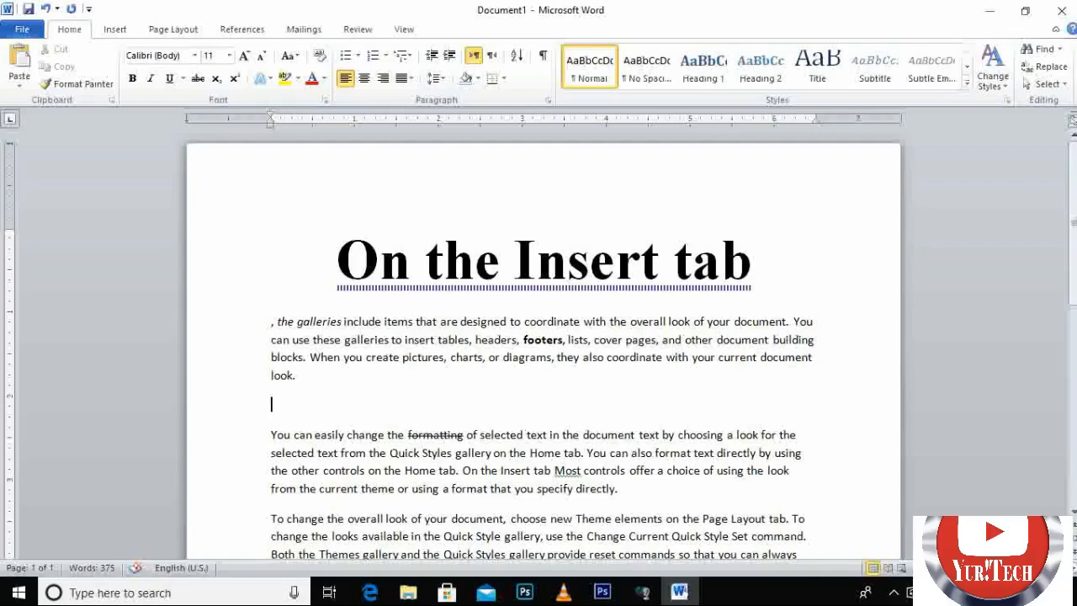
text(4th)
Format the letters "th" in "4th" as superscript
triple_click(289, 407)
drag(272, 407, 278, 407)
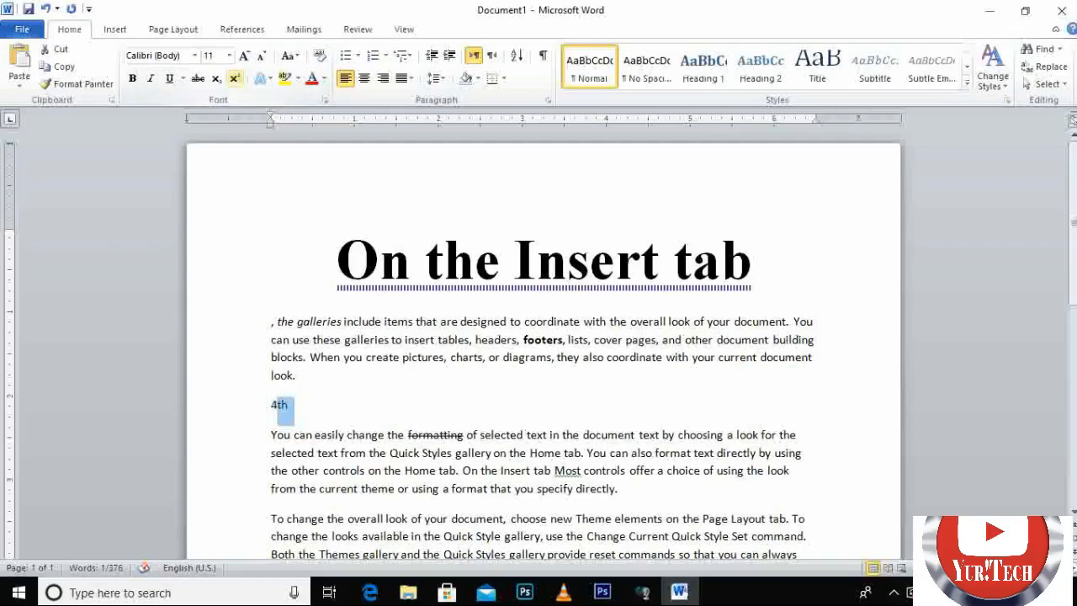
click(234, 77)
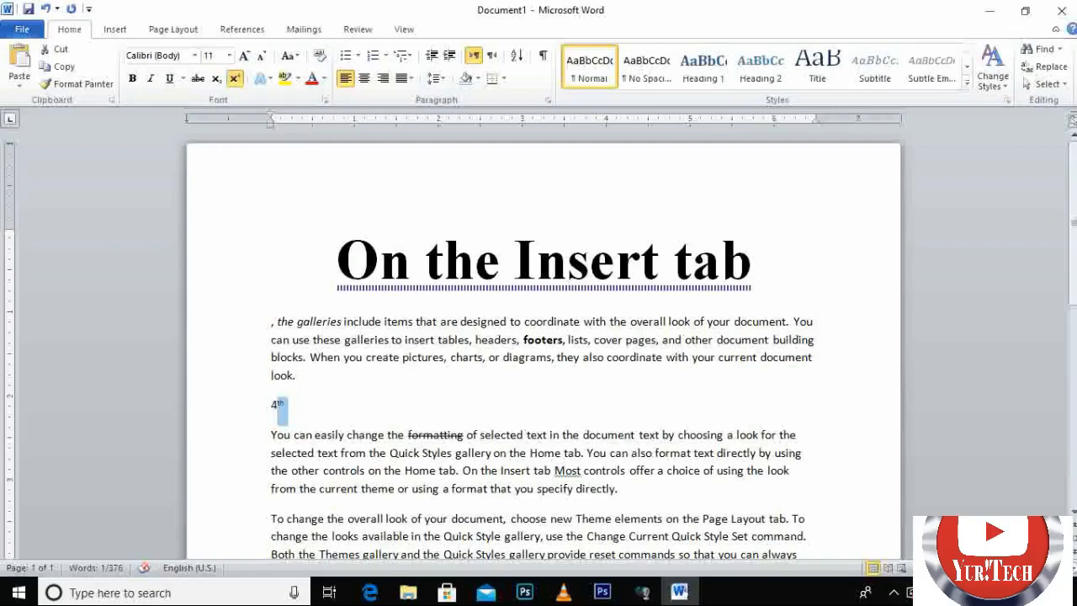
click(301, 435)
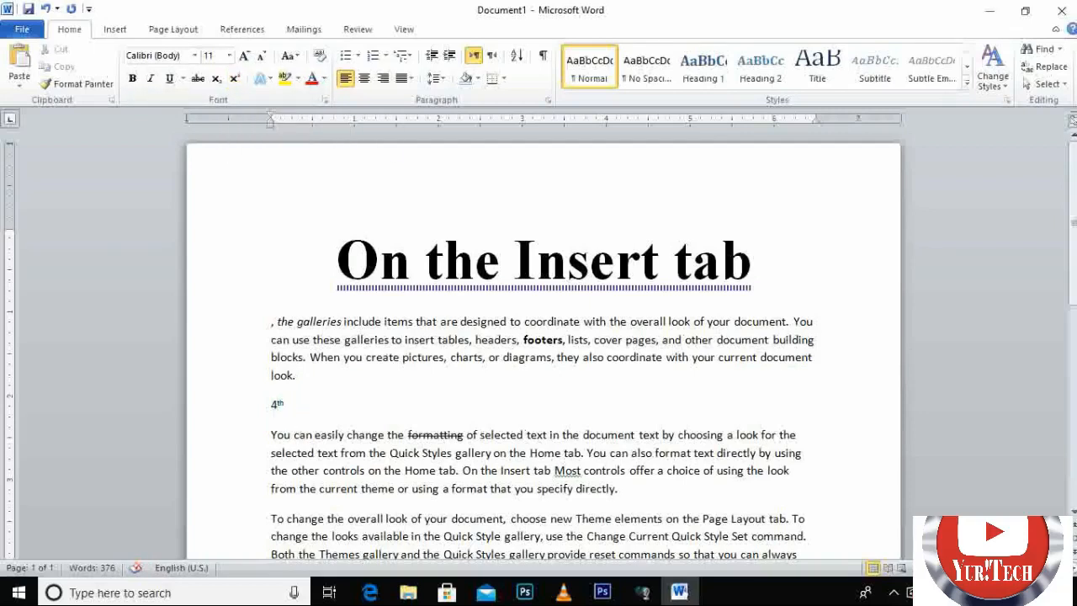
Remove the superscript formatting from the letters "th" in "4th"
drag(286, 408, 278, 409)
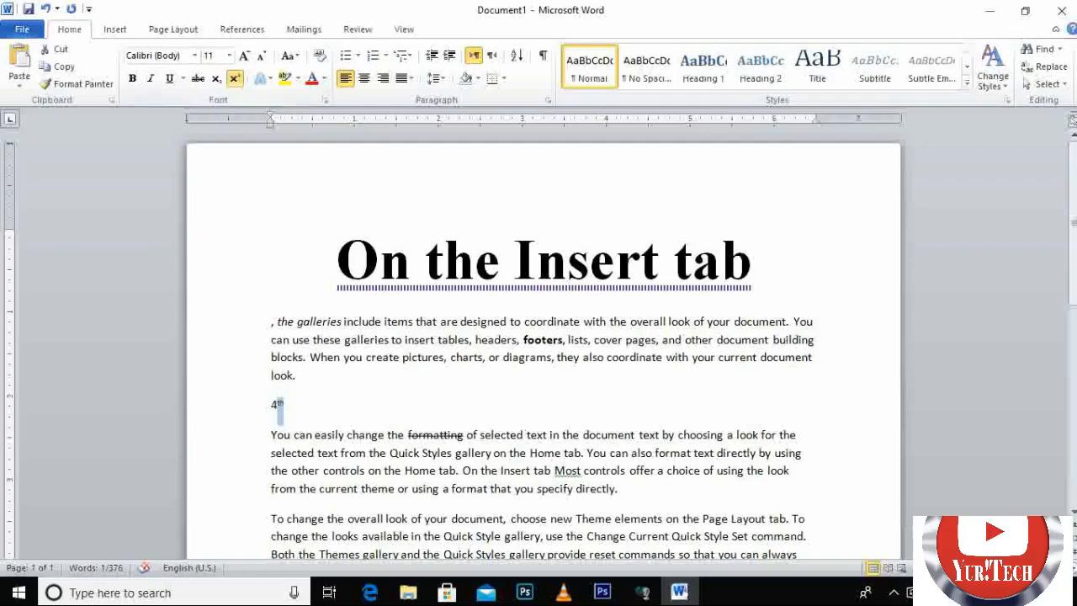
click(236, 80)
click(289, 404)
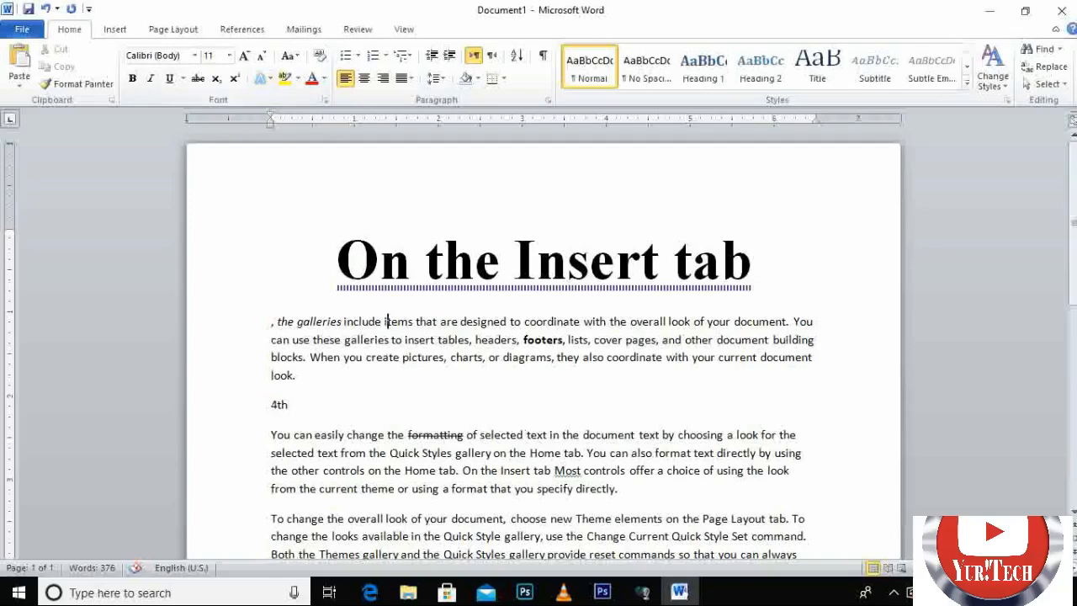
Set the font size of the line "4th" to 72 and center it on the page
scroll(388, 321, down, 10)
scroll(388, 321, up, 8)
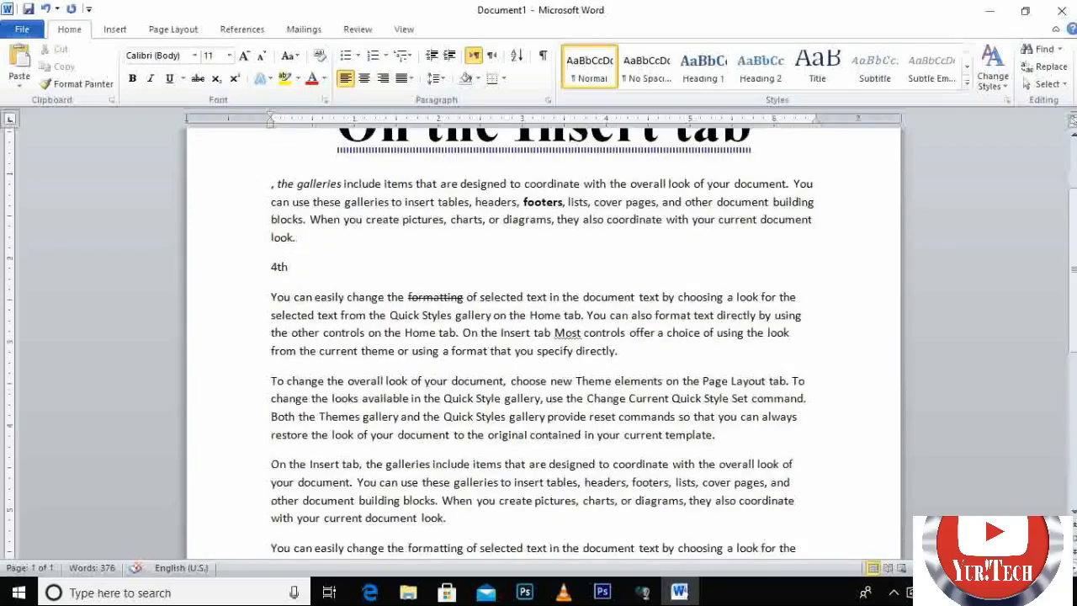
scroll(543, 343, up, 1)
click(297, 280)
drag(290, 310, 270, 310)
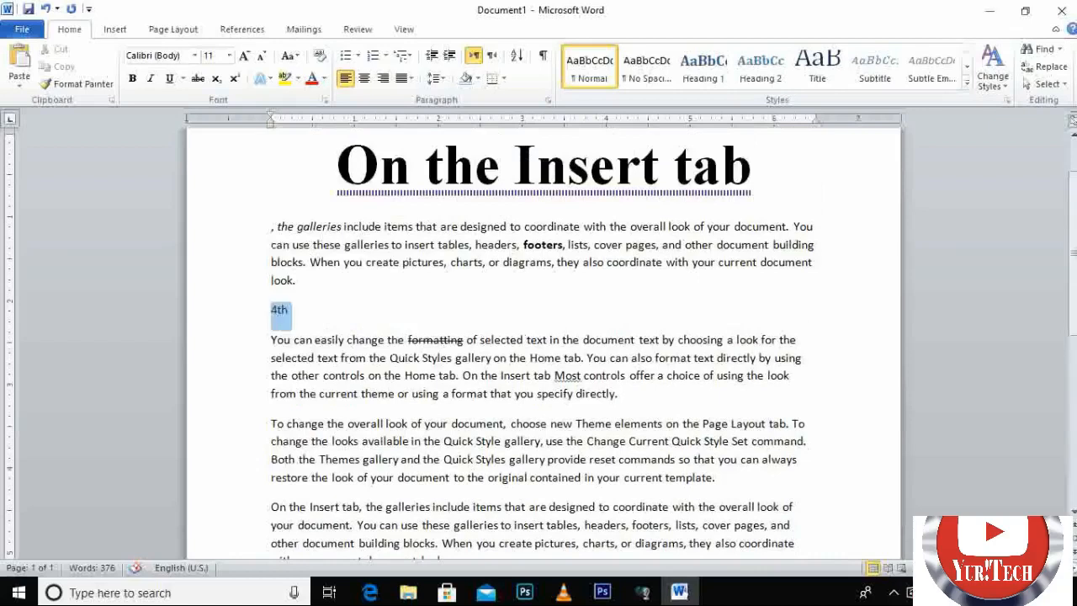
click(229, 56)
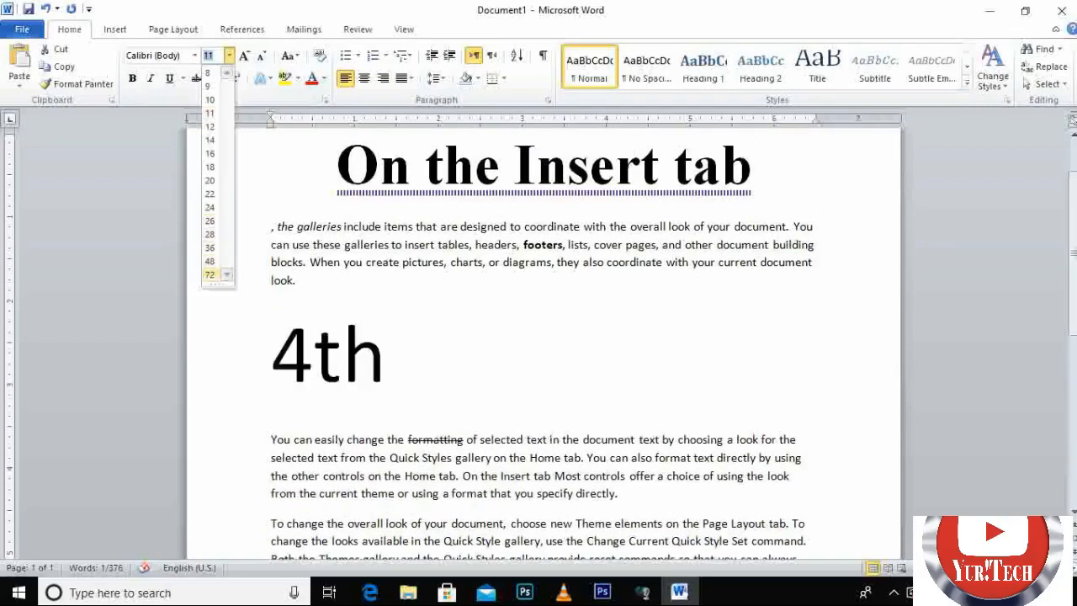
click(211, 275)
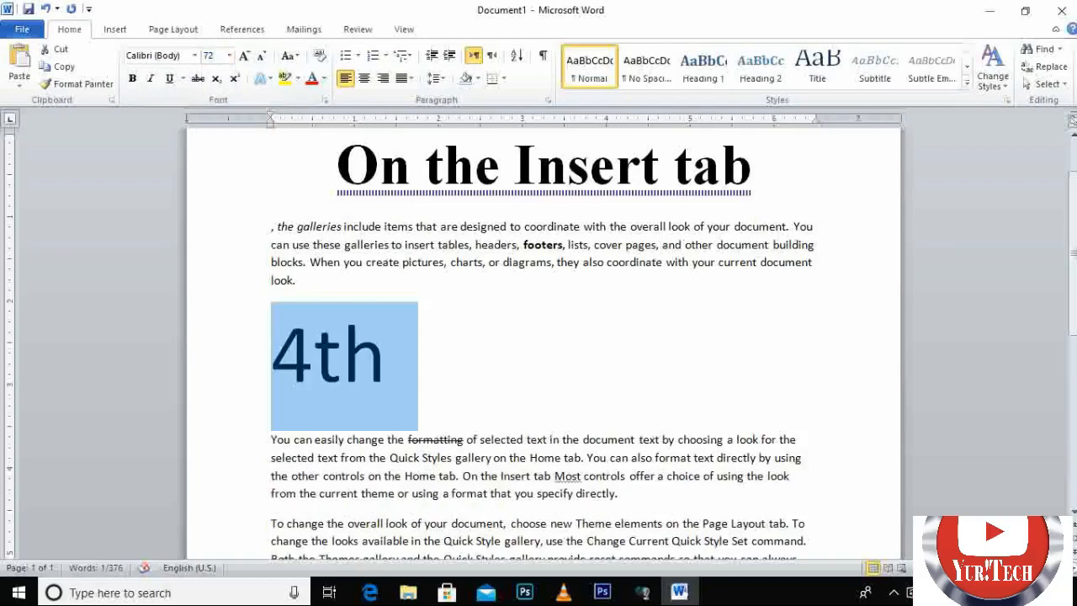
click(364, 78)
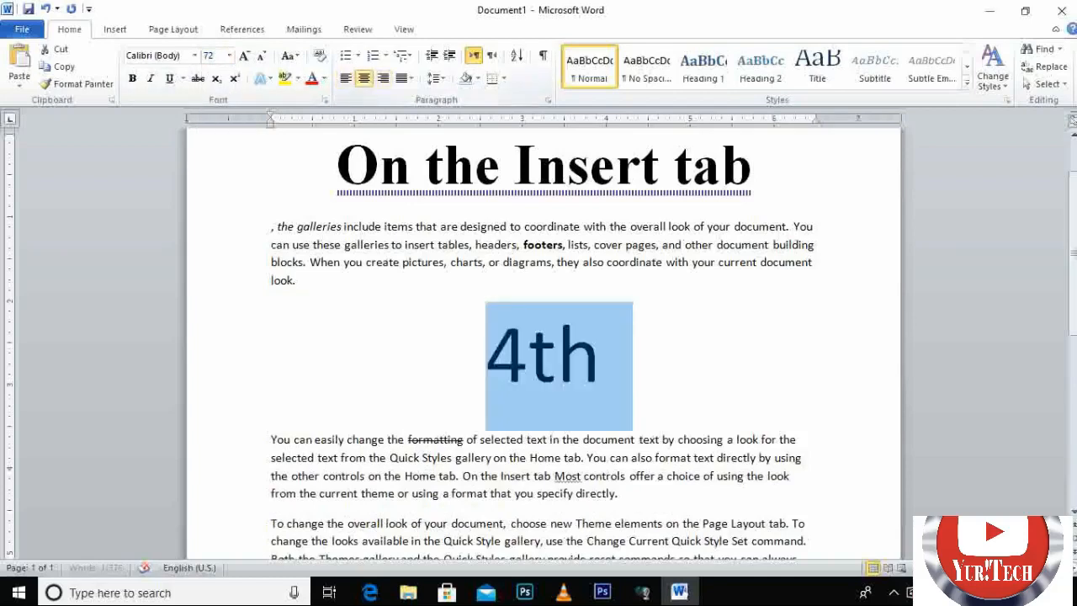
Apply the light green filled preset text effect to the line "4th"
click(262, 78)
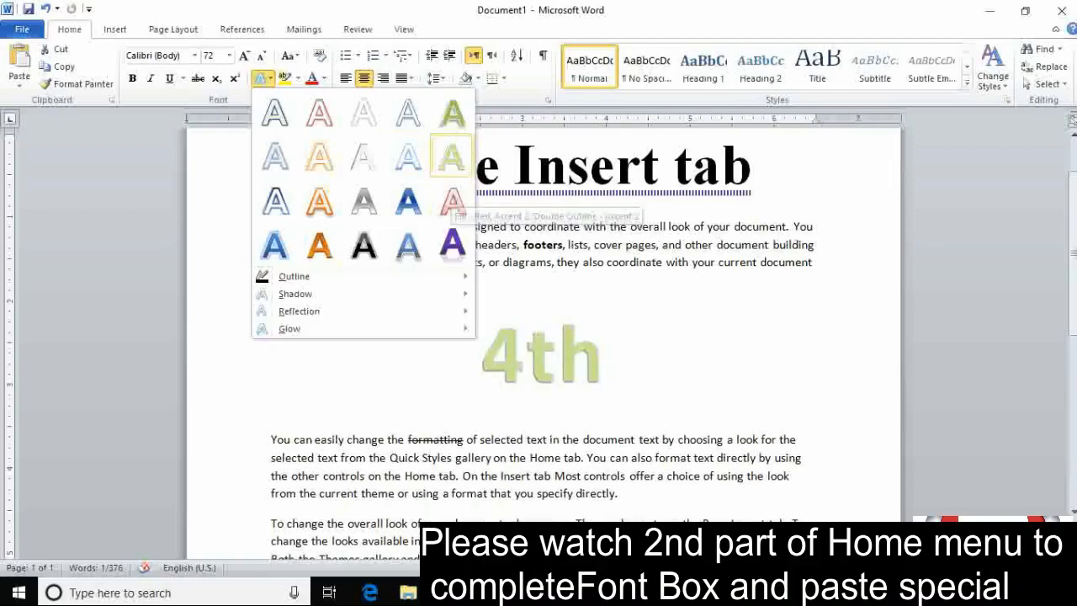
click(452, 113)
click(482, 353)
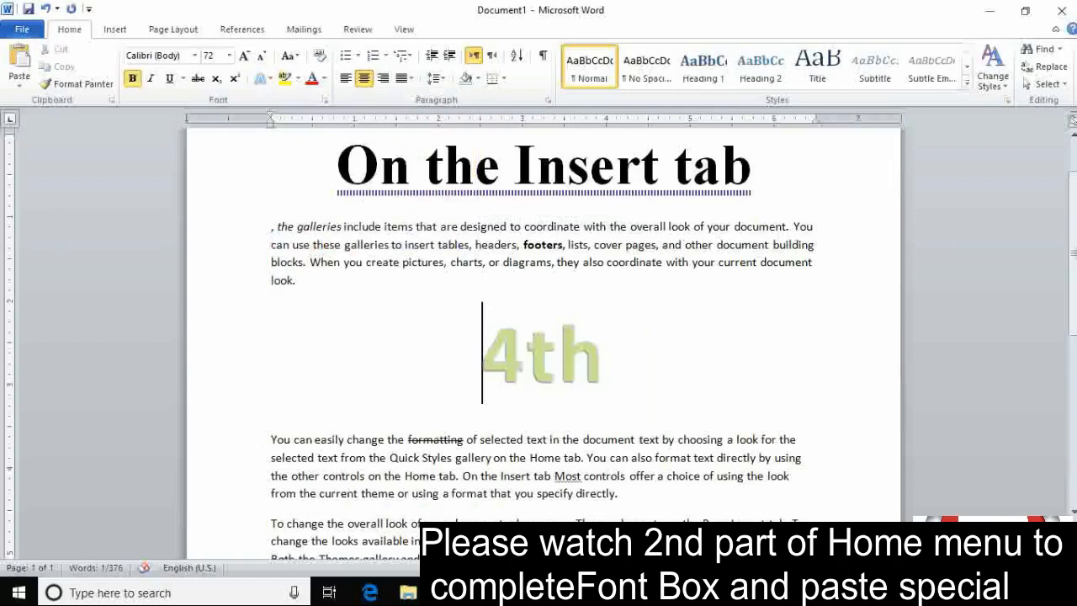
Add the first perspective shadow to the line "4th"
click(254, 345)
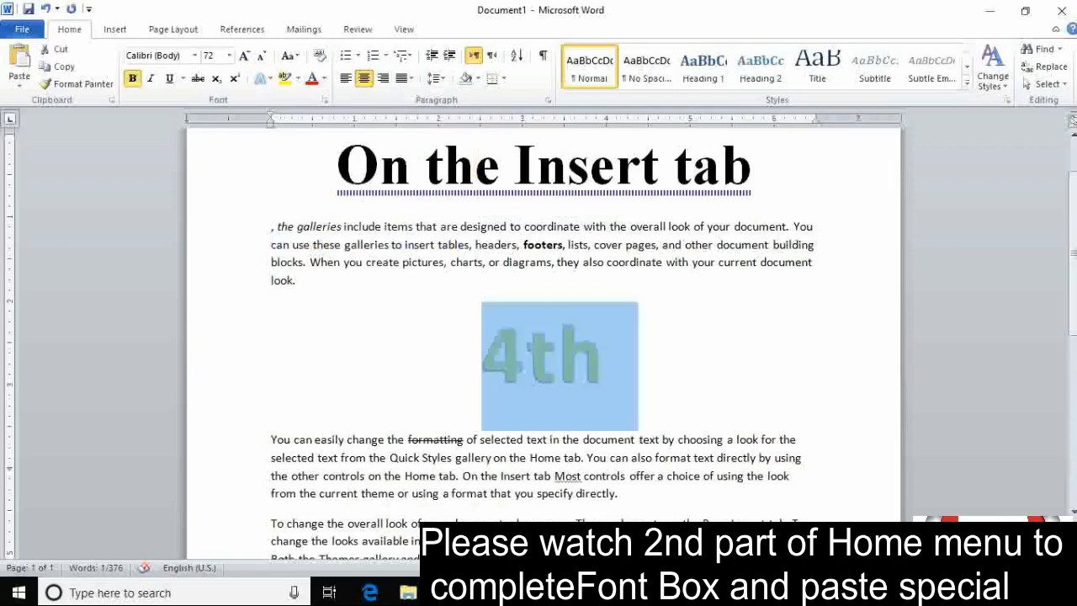
click(262, 78)
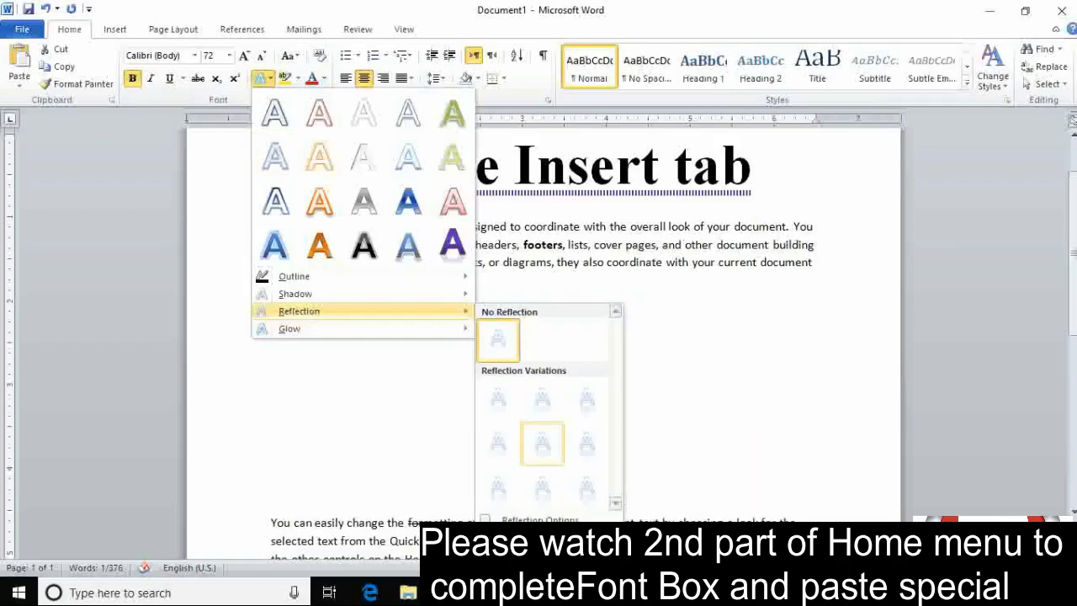
mouse_move(379, 294)
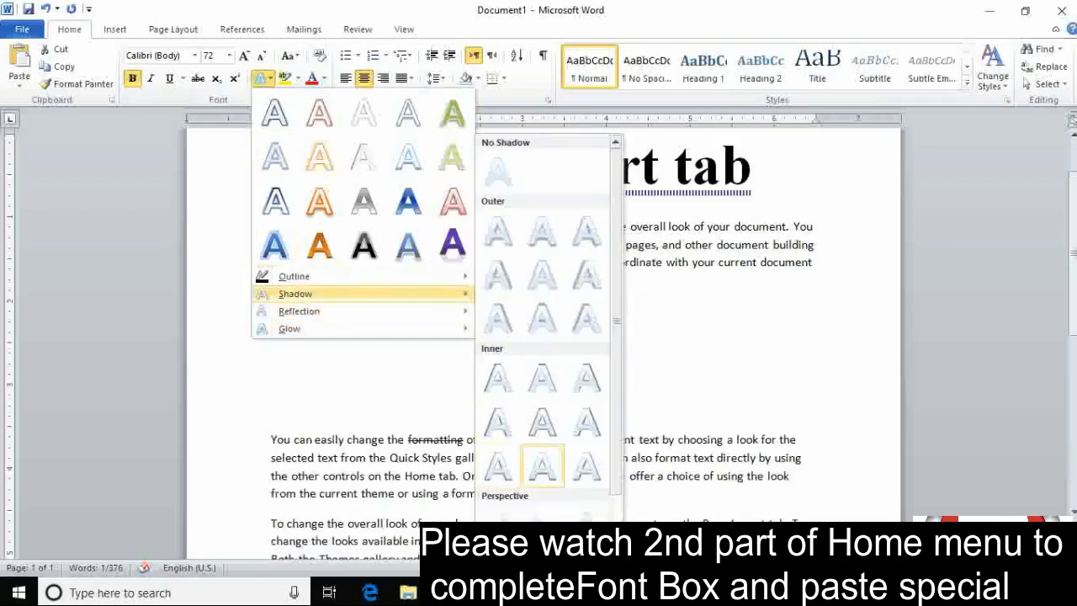
click(499, 515)
click(609, 345)
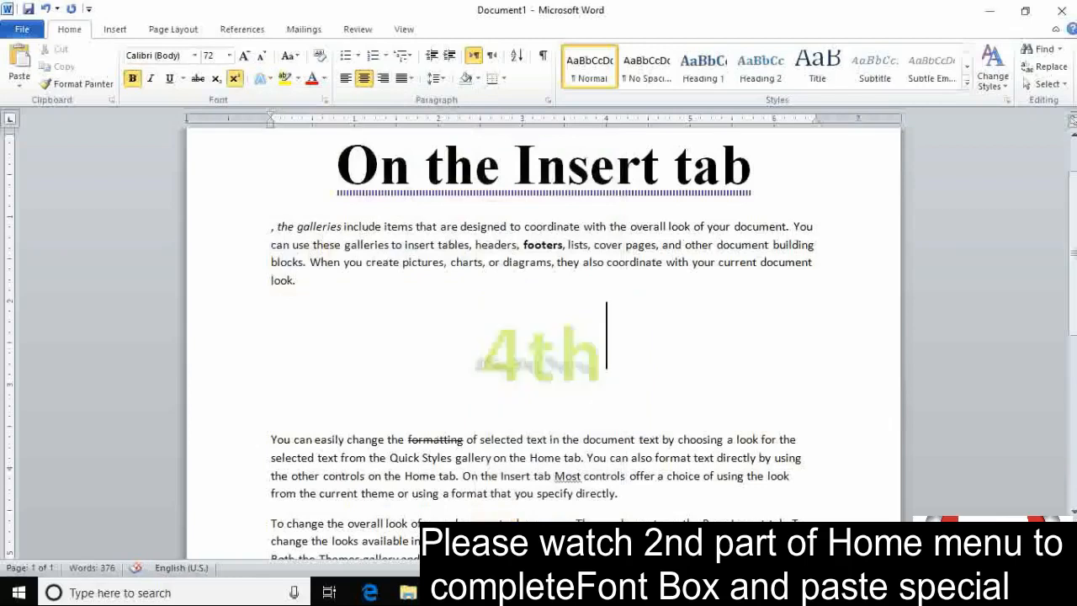
Give the text of the line "4th" a red outline from the standard colors
triple_click(534, 355)
click(529, 355)
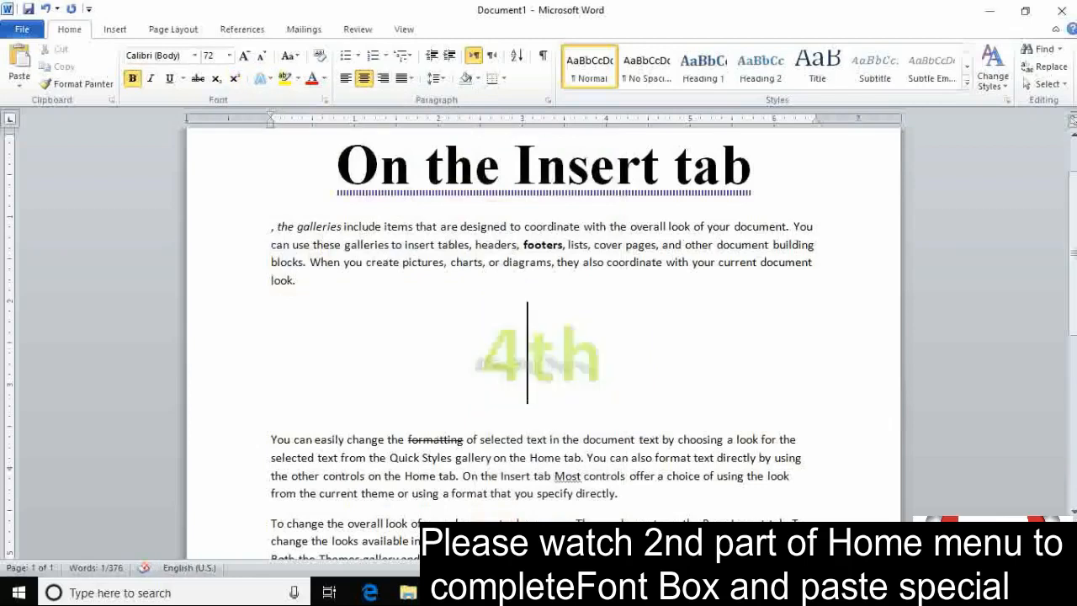
click(221, 371)
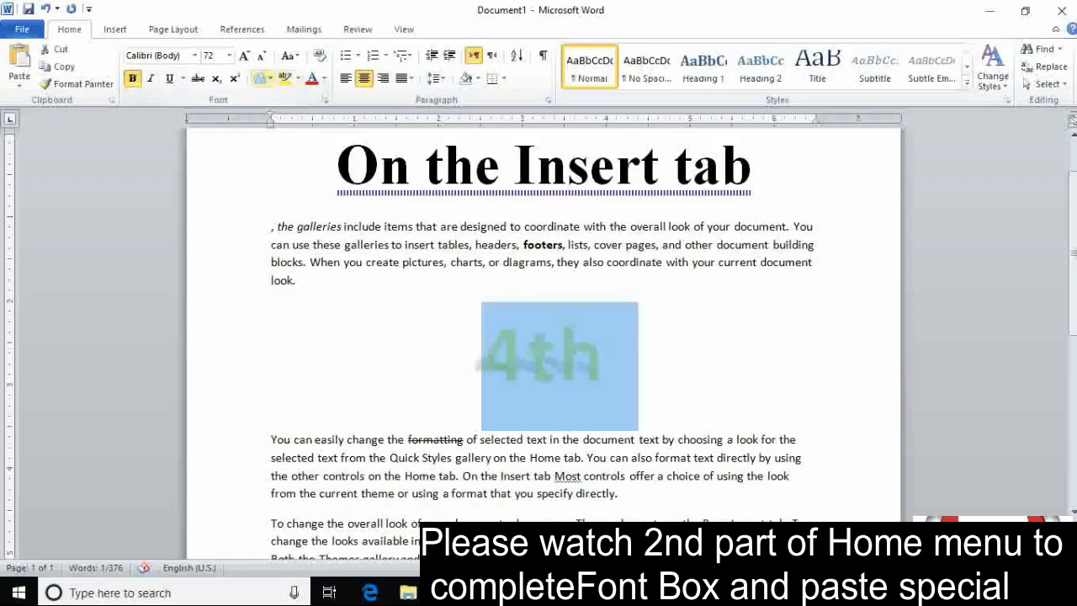
click(268, 78)
mouse_move(294, 276)
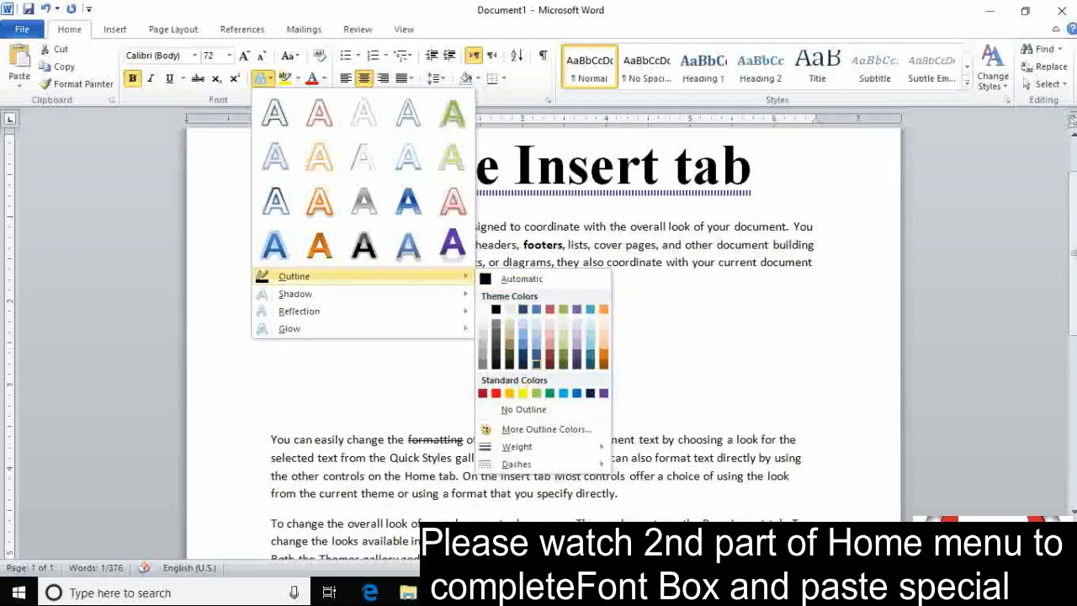
click(495, 393)
click(608, 353)
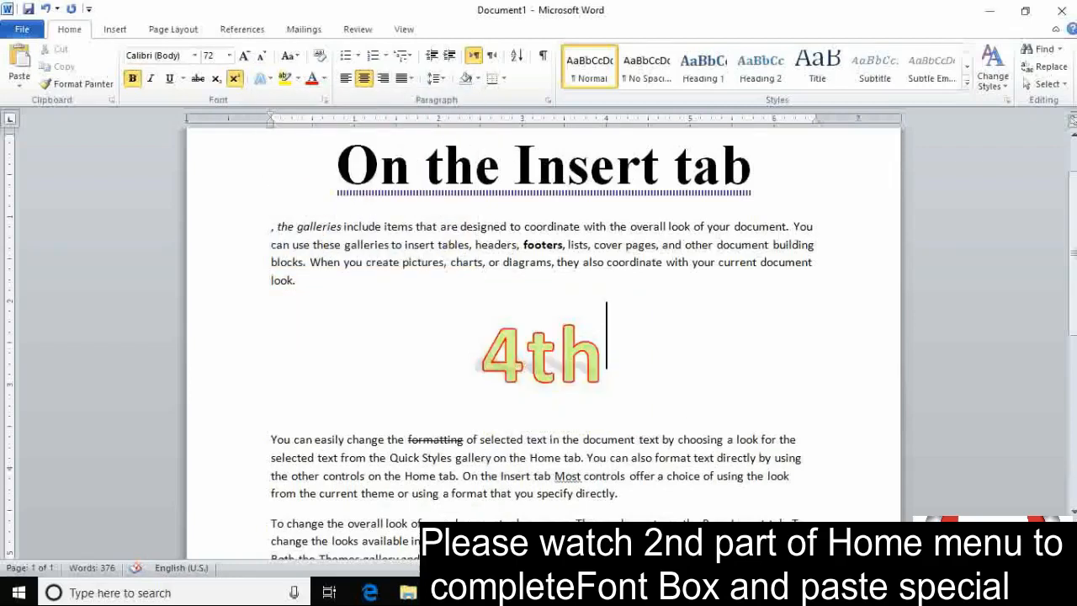
Set the text outline of the line "4th" to yellow from the standard colors
click(212, 371)
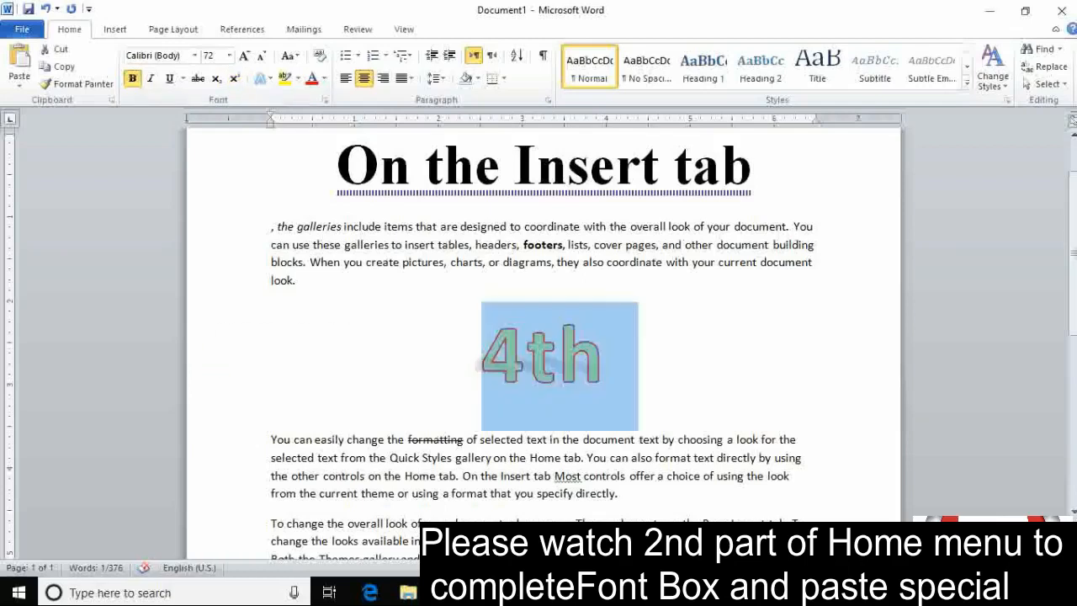
click(264, 77)
mouse_move(294, 276)
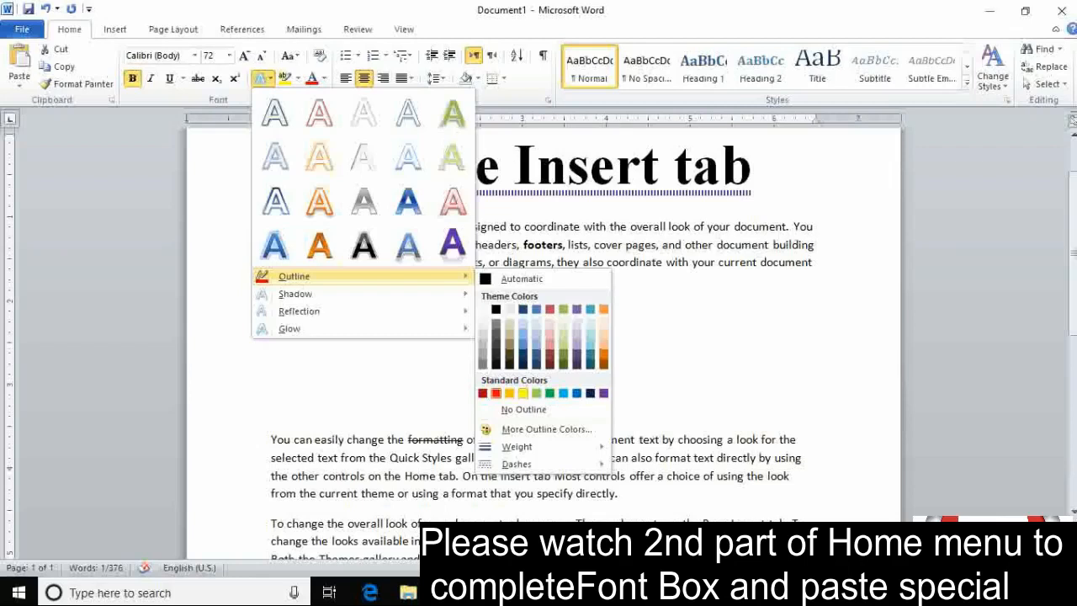
click(523, 393)
click(507, 438)
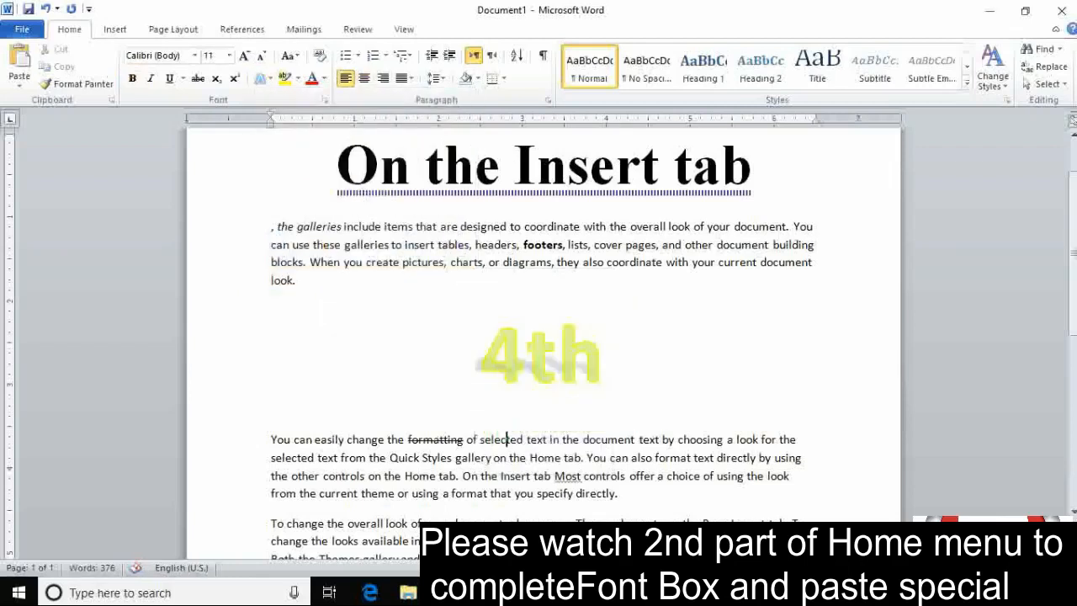
click(514, 362)
click(90, 362)
click(325, 320)
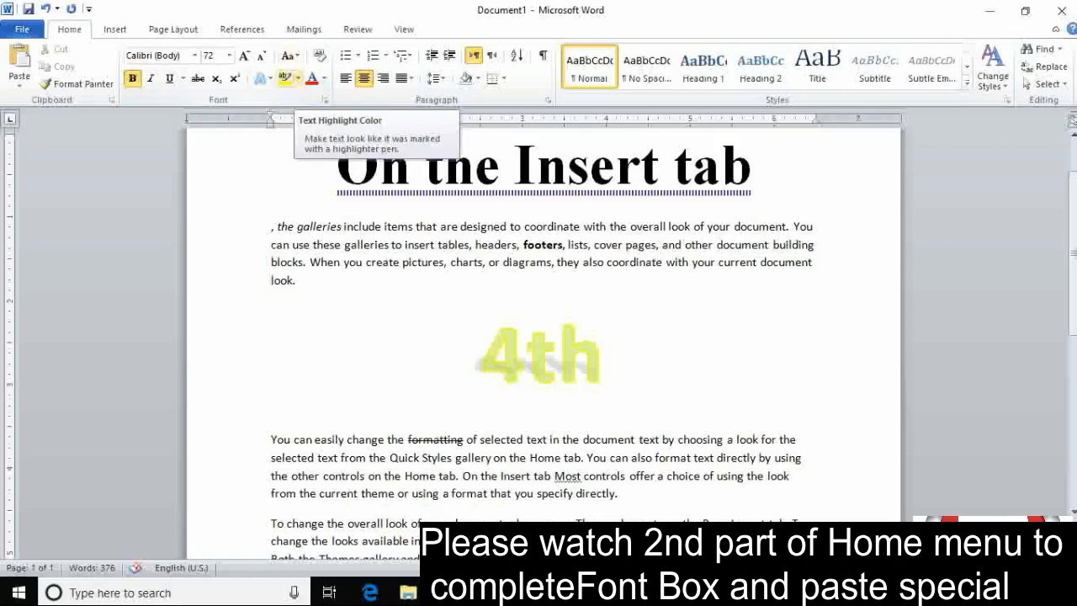
click(334, 263)
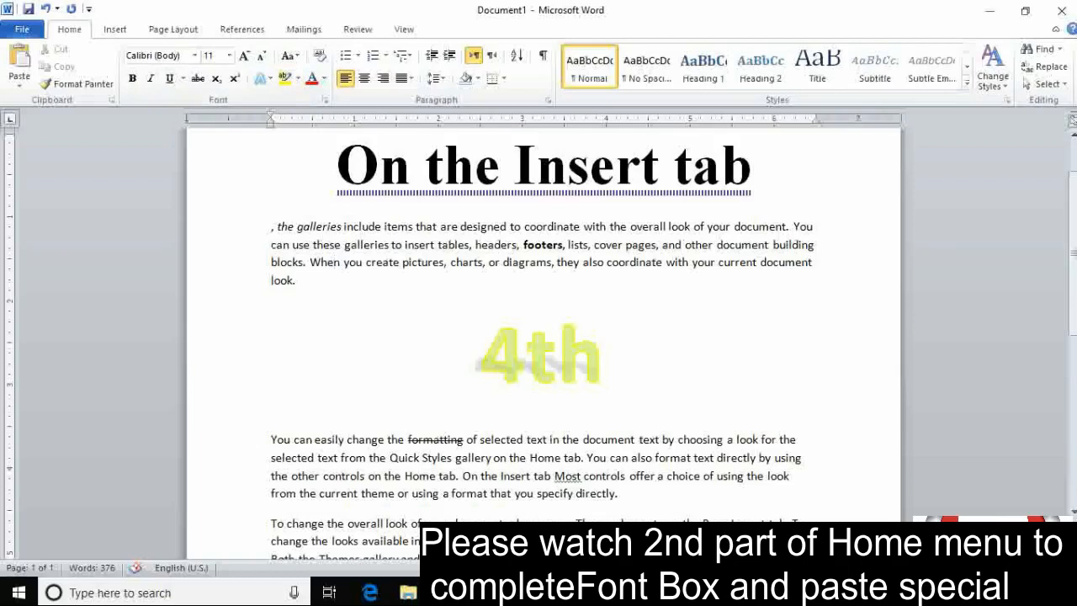
Highlight the word "document" near the end of the first paragraph in yellow
drag(761, 263, 813, 263)
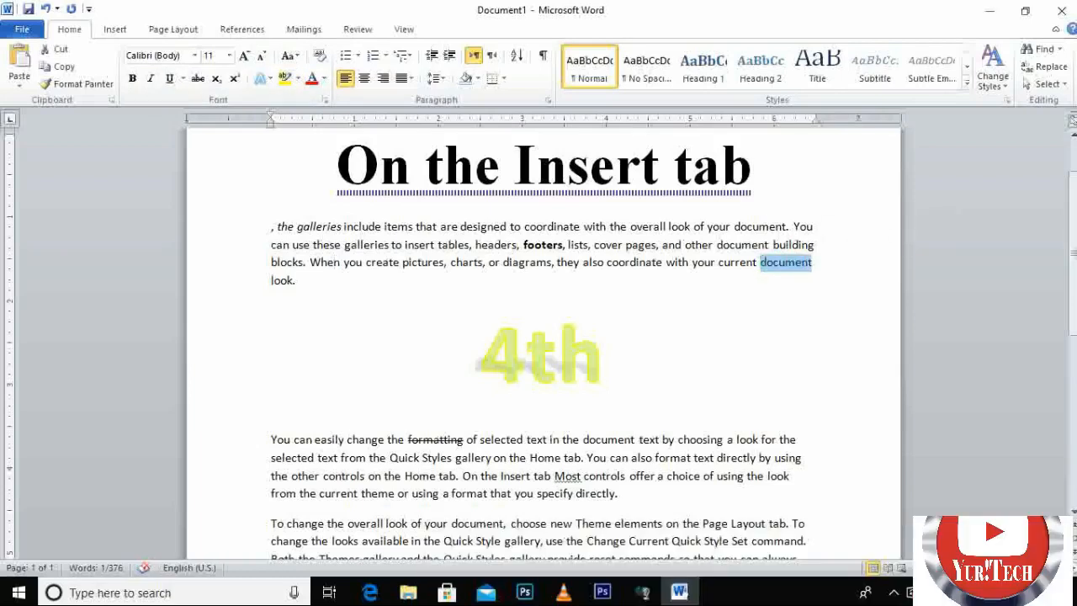
click(299, 78)
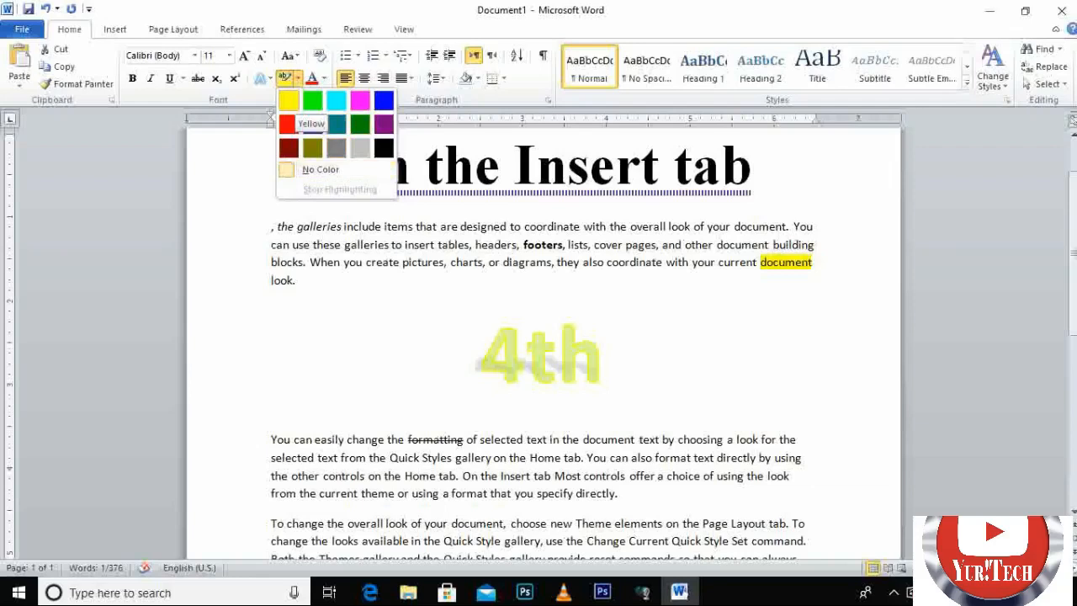
click(289, 100)
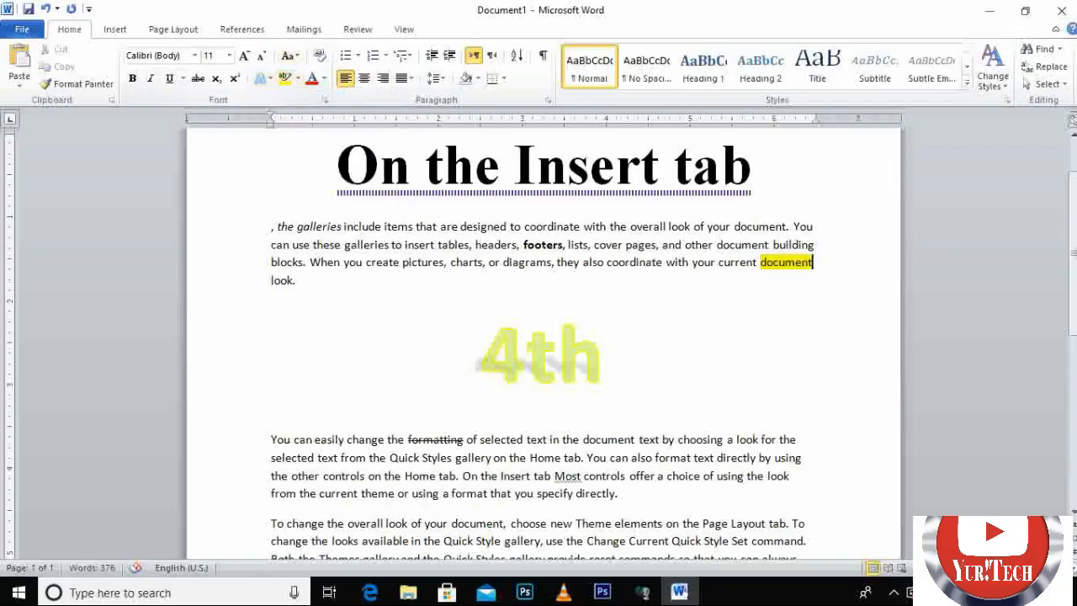
click(296, 280)
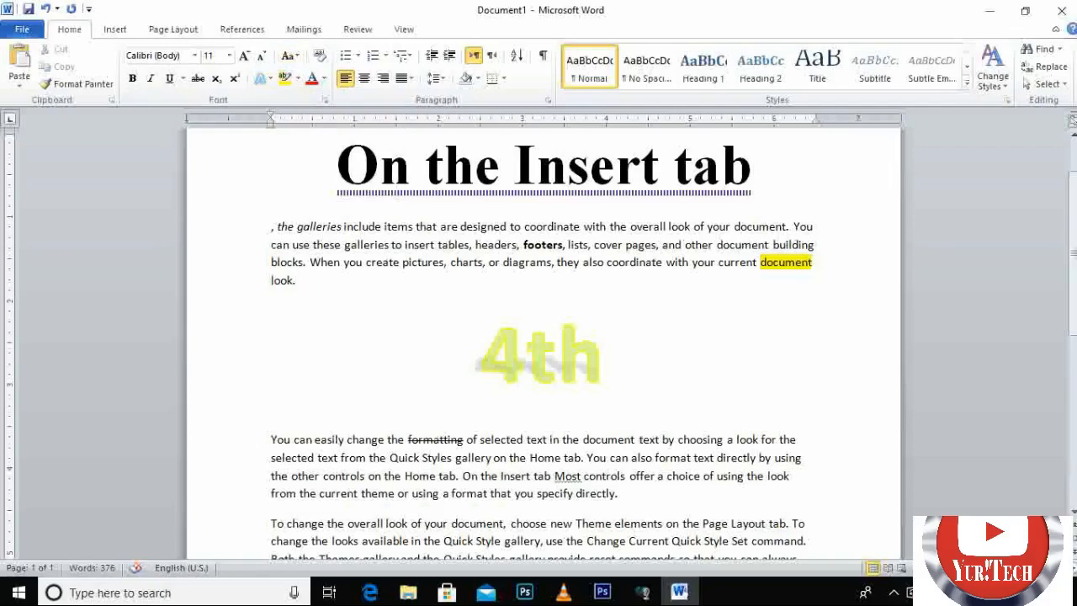